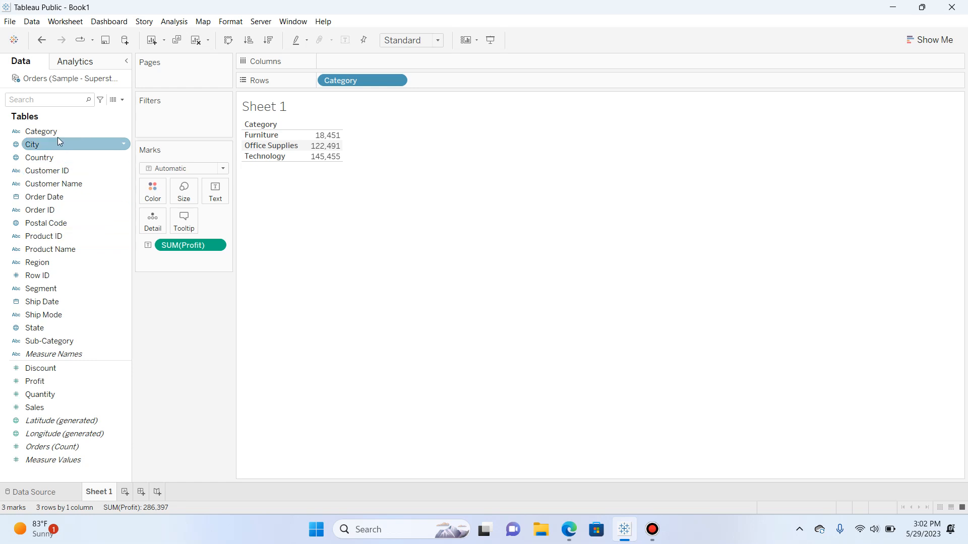
Add the Quantity and Sales measures to the table alongside Profit for each category.
drag(40, 131, 258, 133)
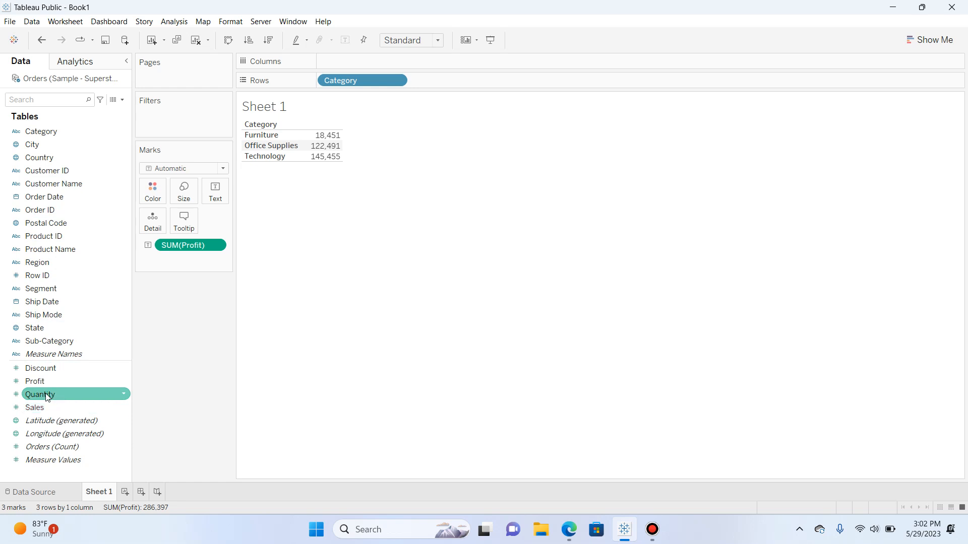
drag(47, 396, 325, 154)
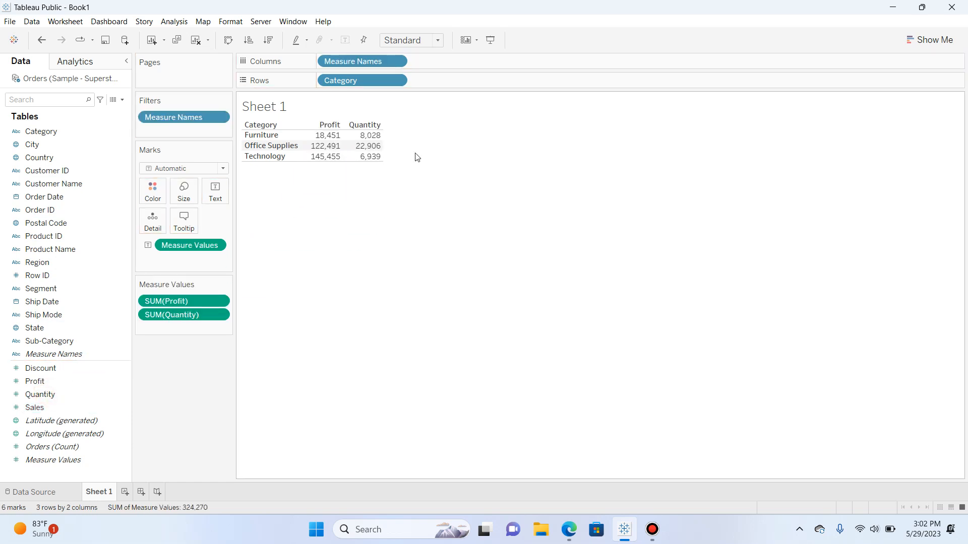
drag(31, 408, 378, 146)
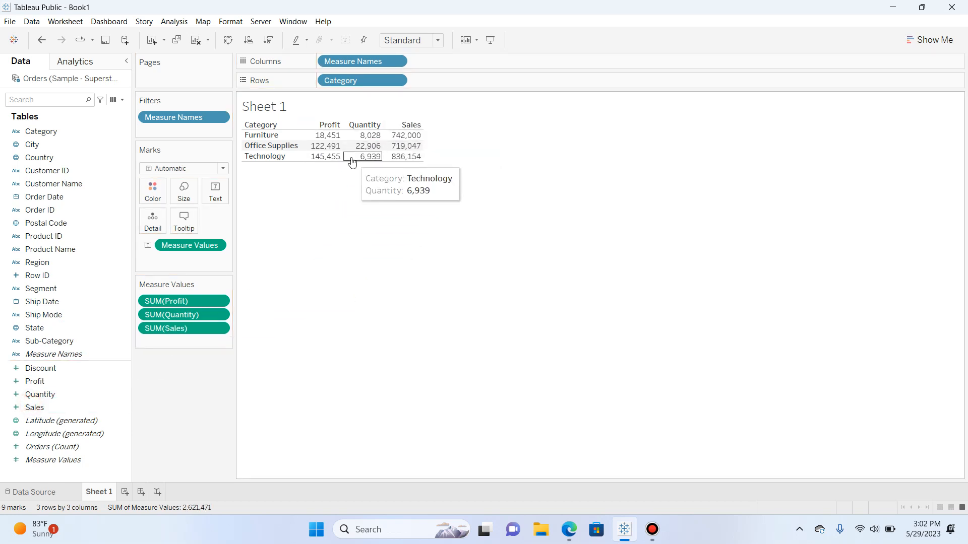
Add Sub-Category to the rows after Category and add all subtotals to the table.
click(18, 133)
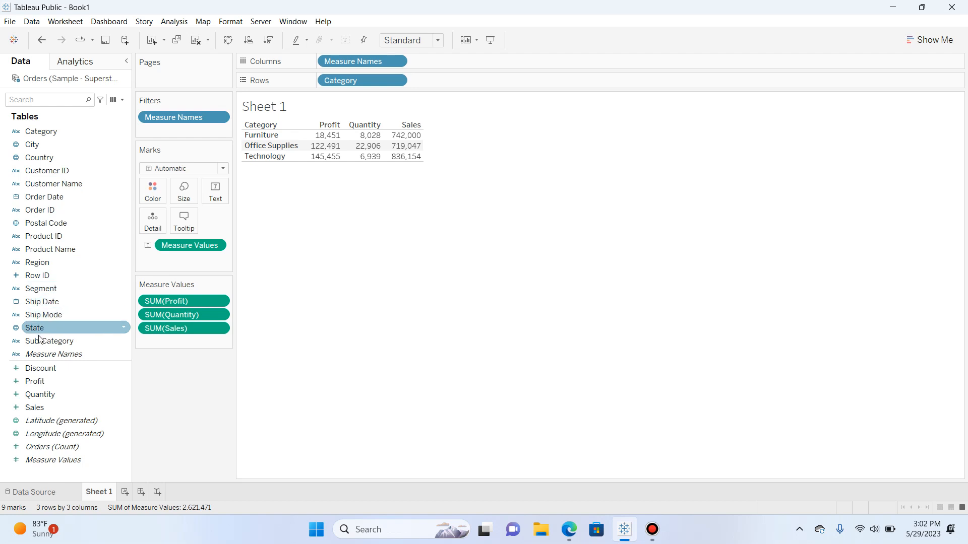
drag(39, 340, 436, 83)
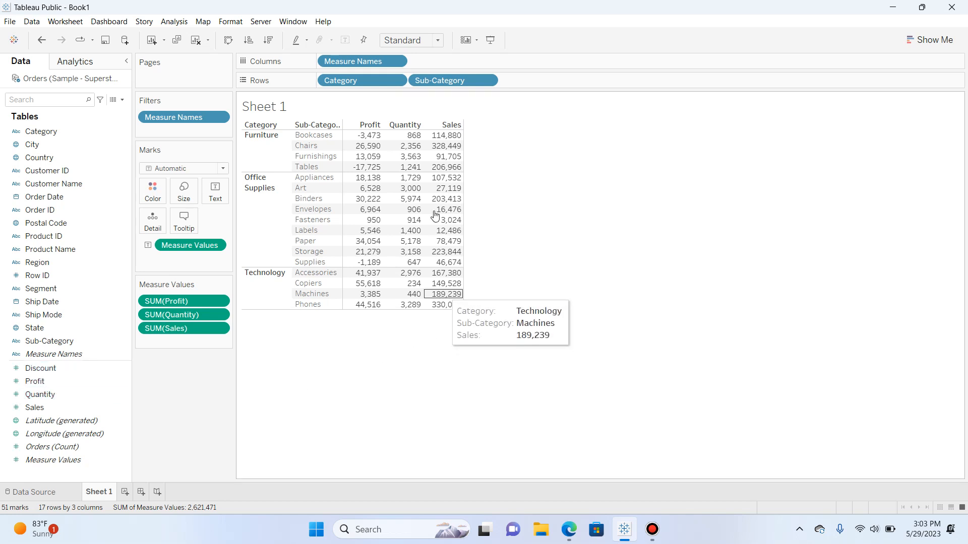
click(183, 22)
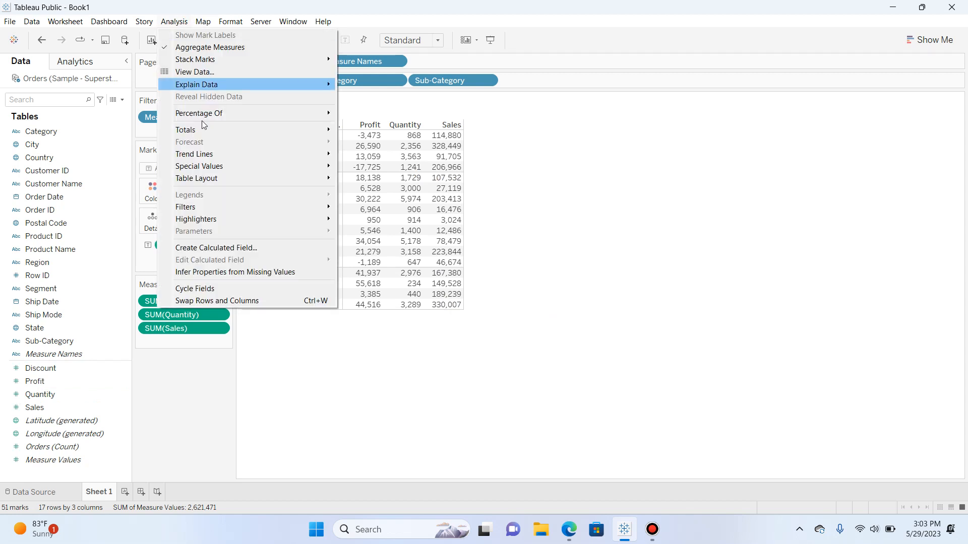
mouse_move(204, 131)
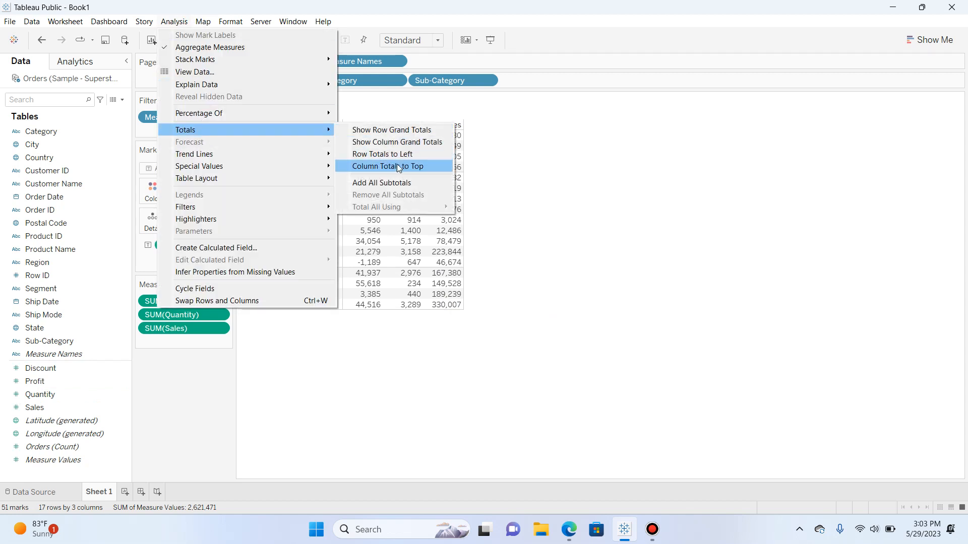
click(399, 185)
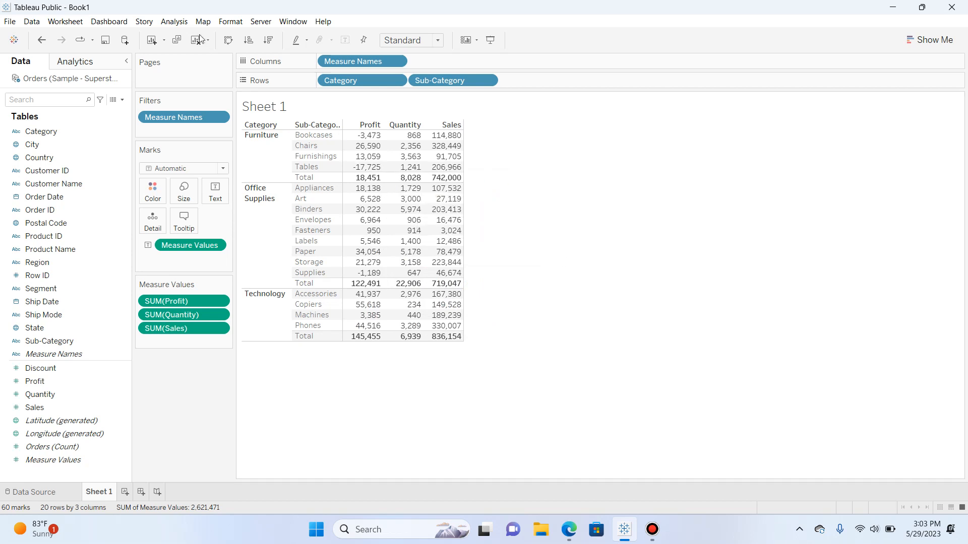
click(184, 26)
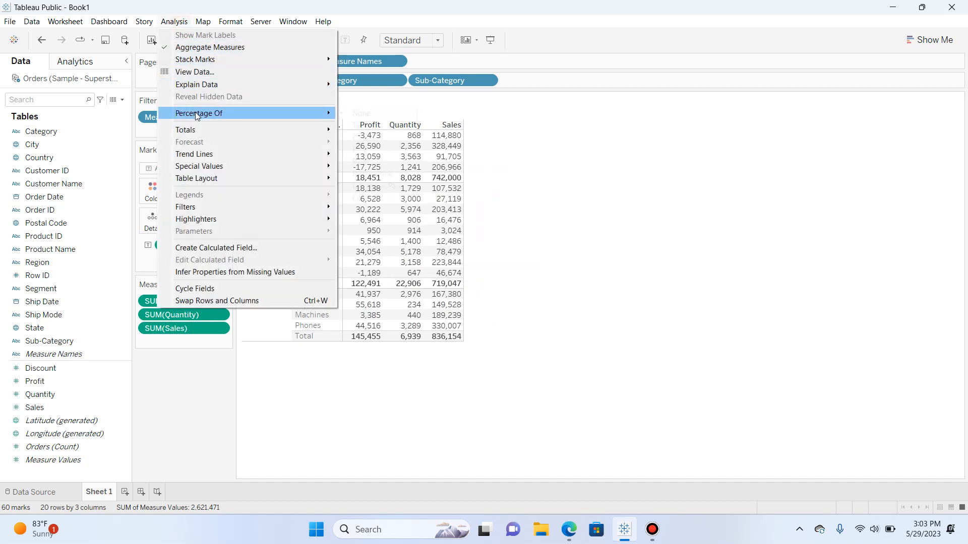
mouse_move(196, 114)
click(534, 201)
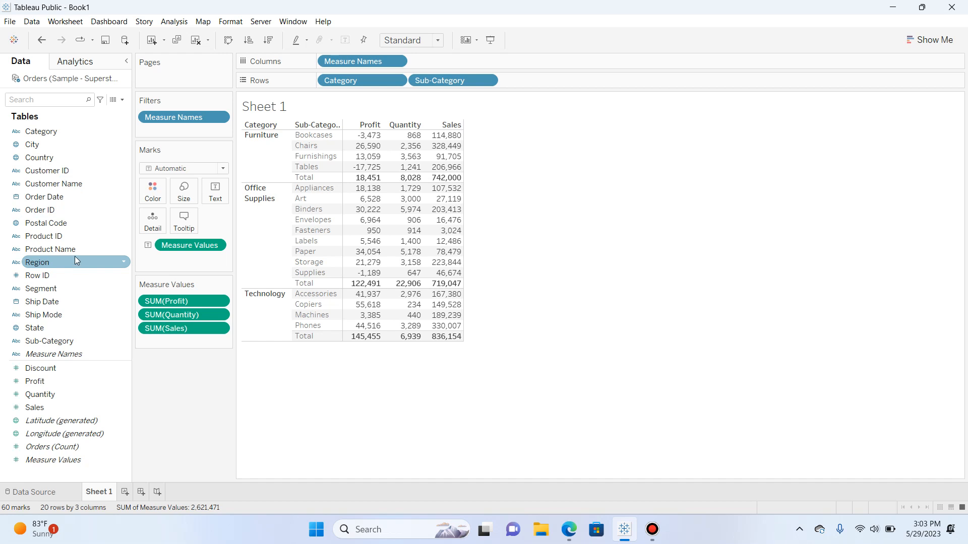
Add Region to the rows between Category and Sub-Category.
drag(74, 257, 418, 80)
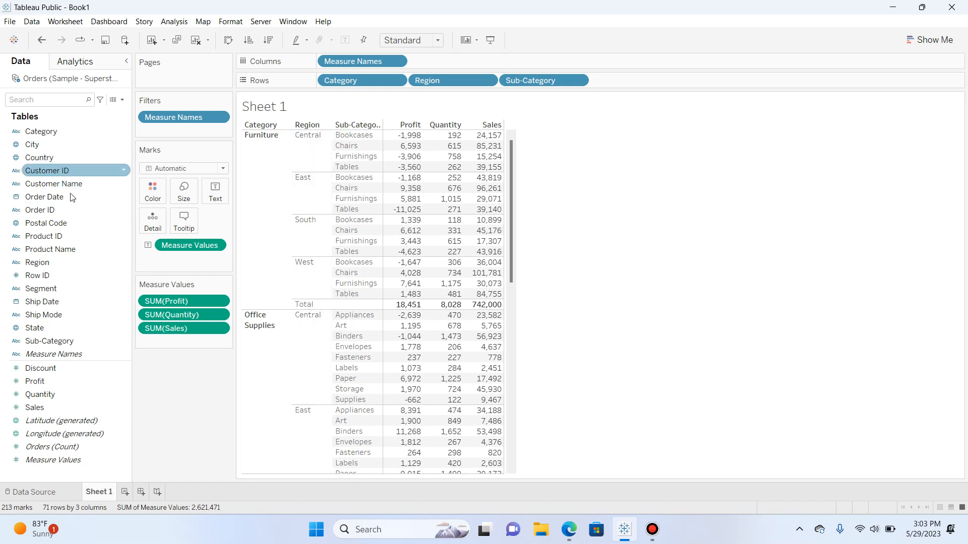
mouse_move(446, 267)
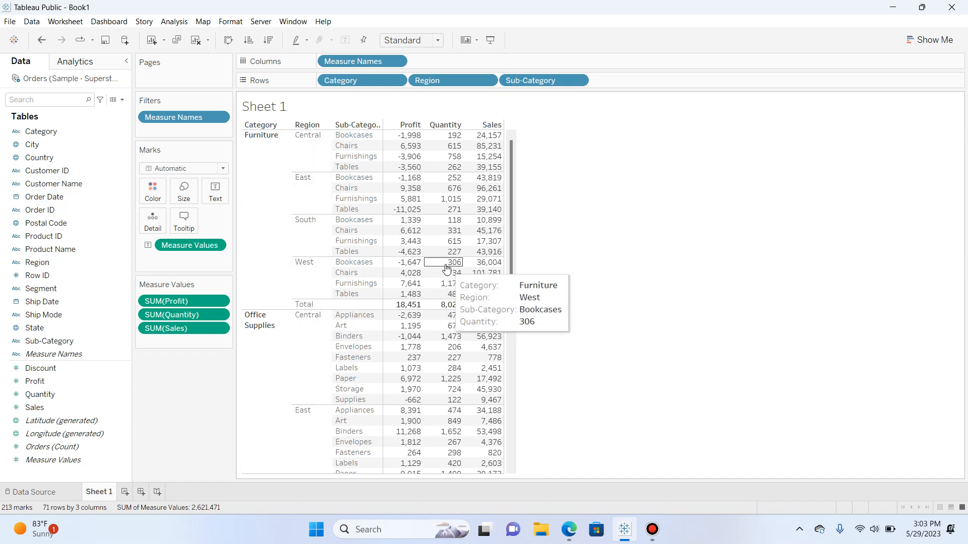
Edit the Measure Names filter to also include Count of Orders and Discount, and apply it to the table.
right_click(196, 117)
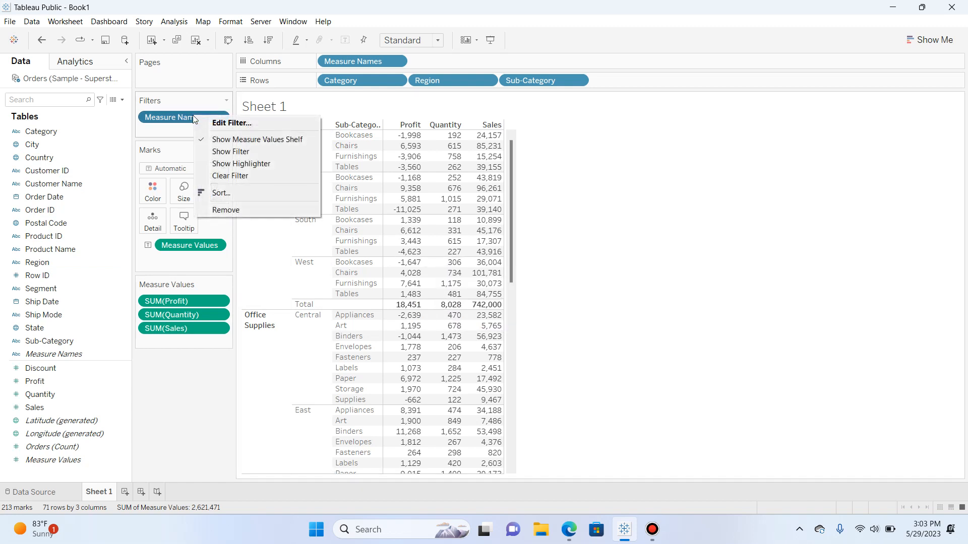
click(231, 123)
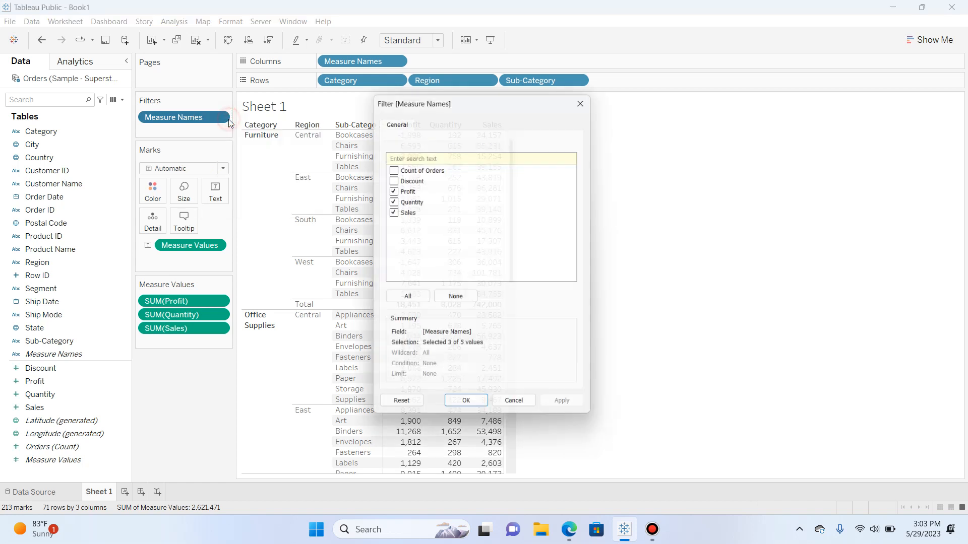
click(392, 167)
click(390, 178)
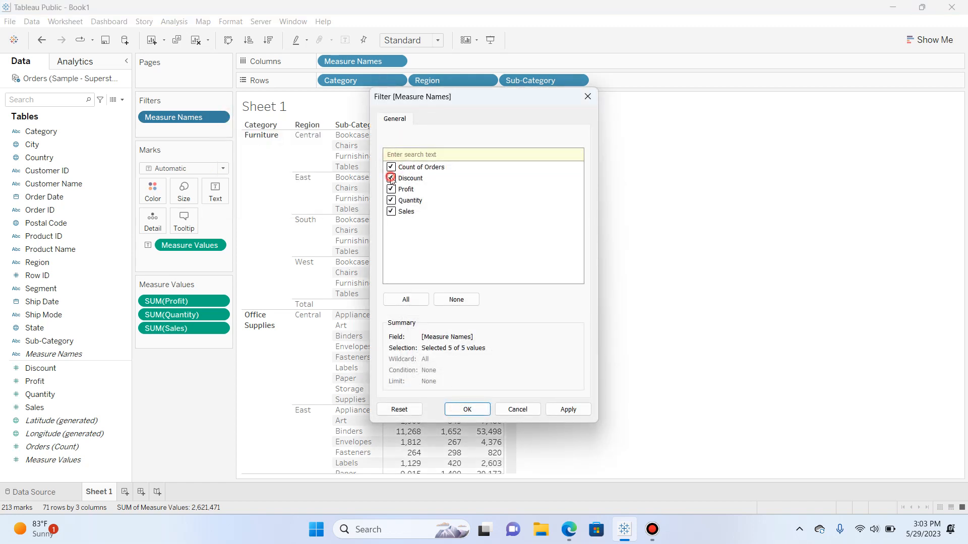
click(567, 412)
click(468, 410)
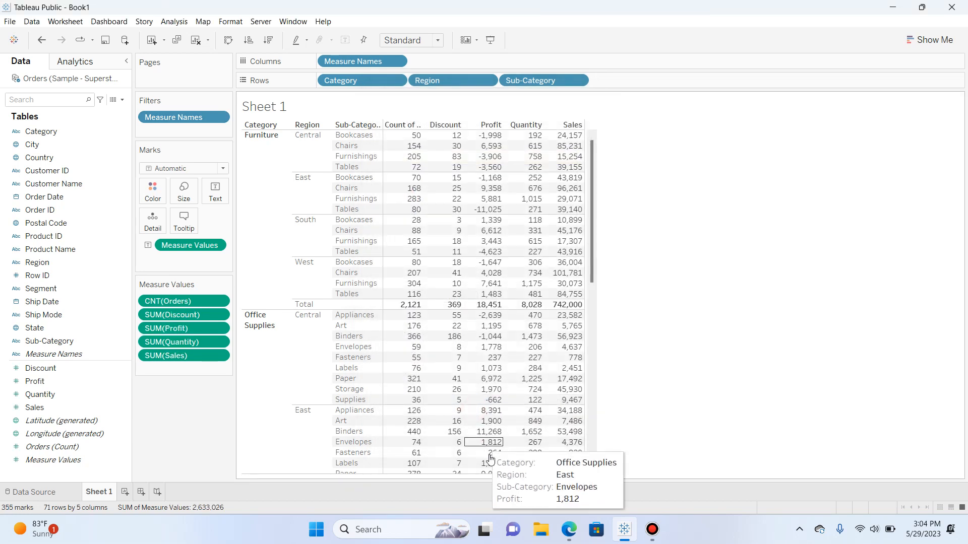
scroll(486, 340, down, 4)
scroll(484, 339, up, 4)
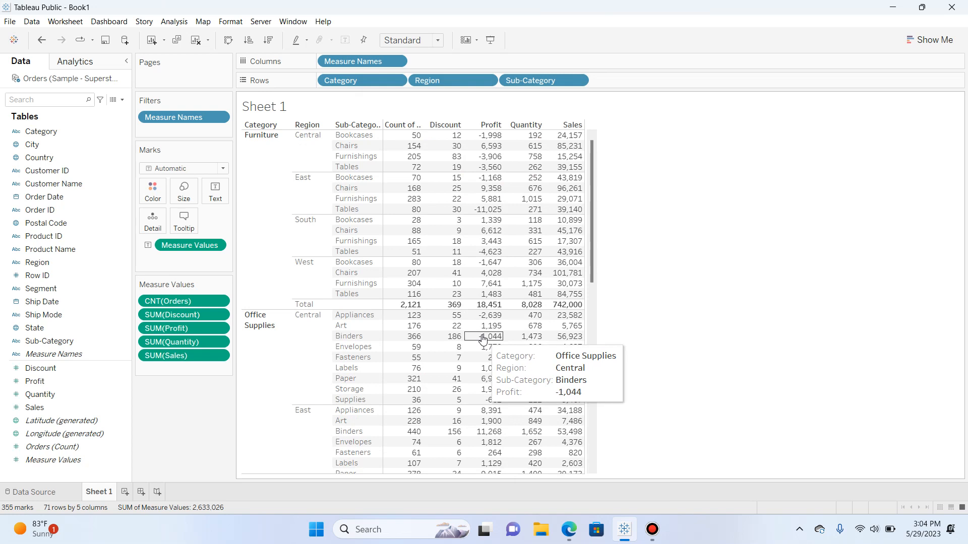
Filter the data field list by Measure, add the Dimension filter, and clear the search.
click(100, 100)
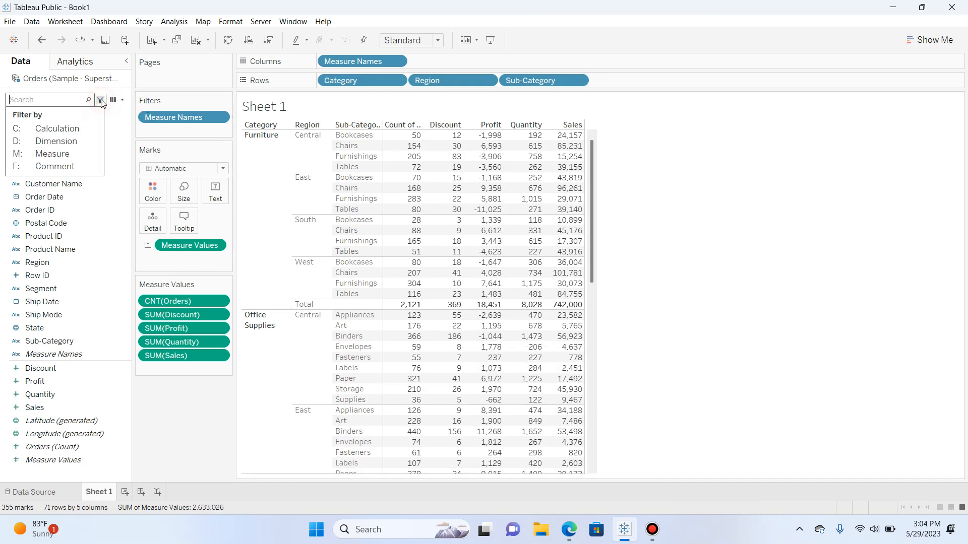
click(55, 154)
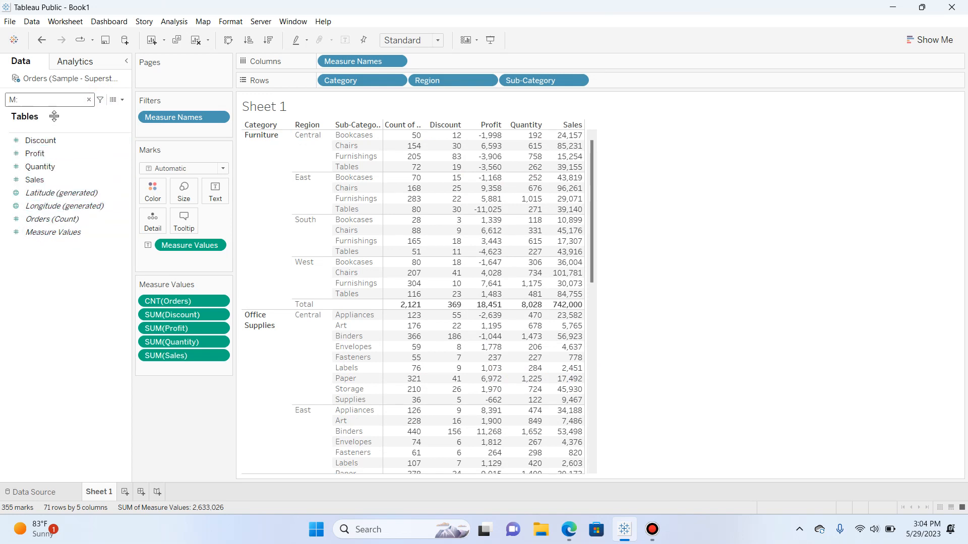
click(102, 100)
click(72, 143)
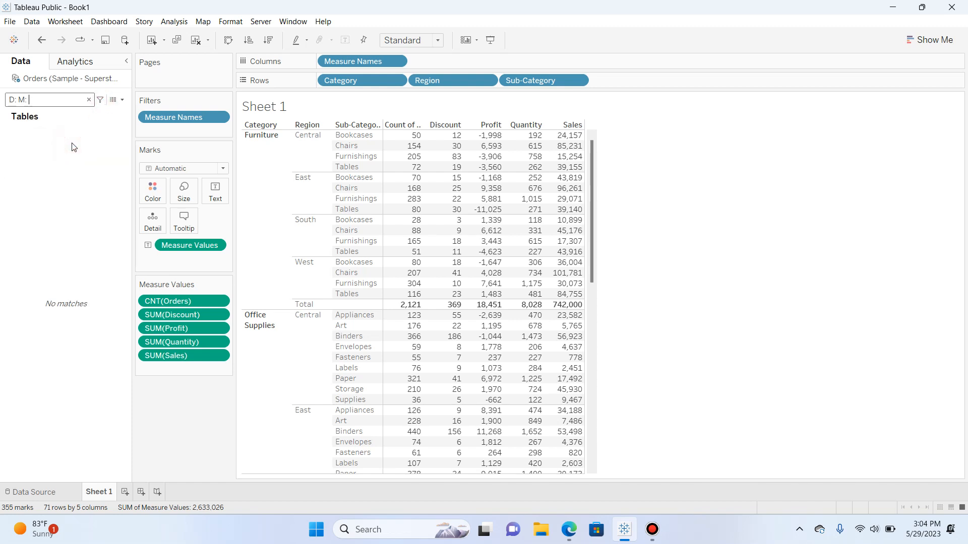
click(89, 100)
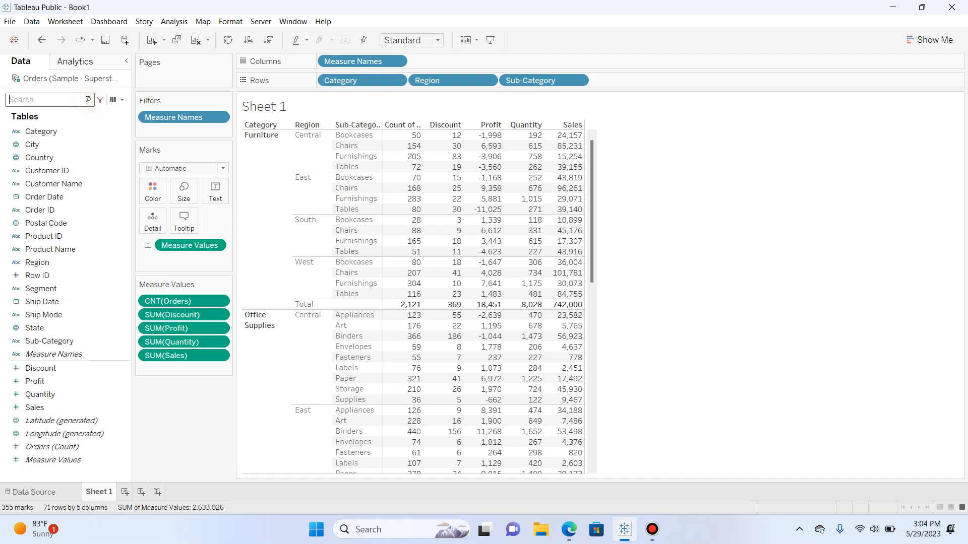
Filter the data field list by Calculation, replace that with the Dimension filter, and clear the search.
click(101, 100)
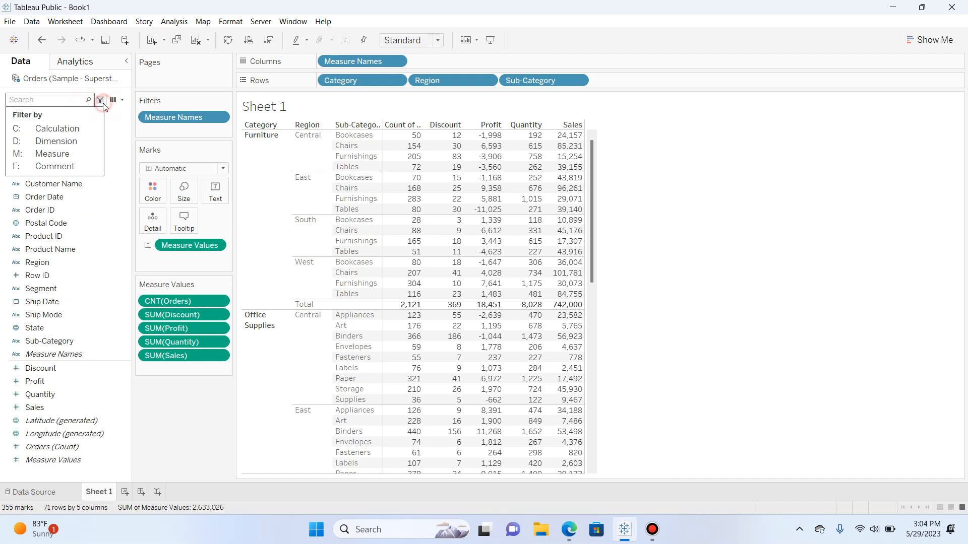
click(71, 130)
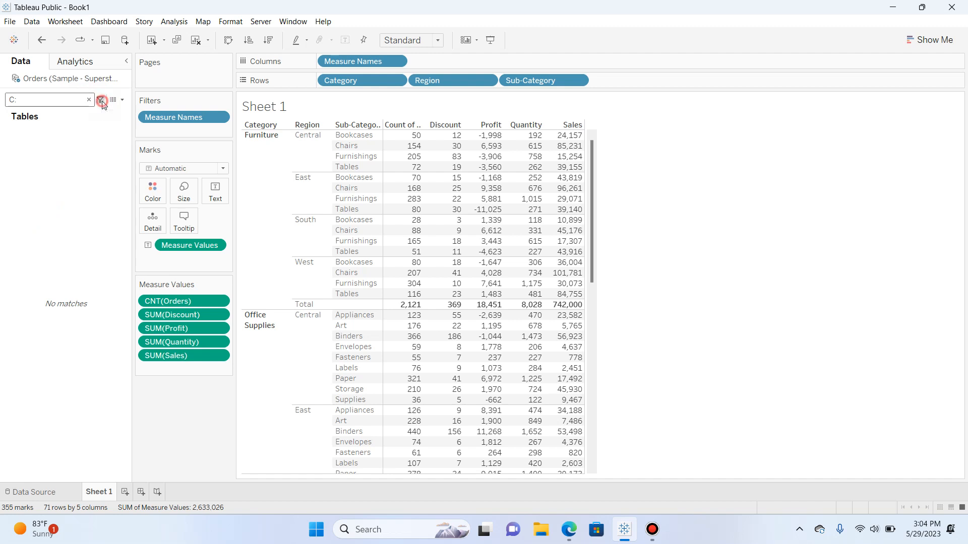
click(100, 100)
click(69, 140)
key(BackSpace)
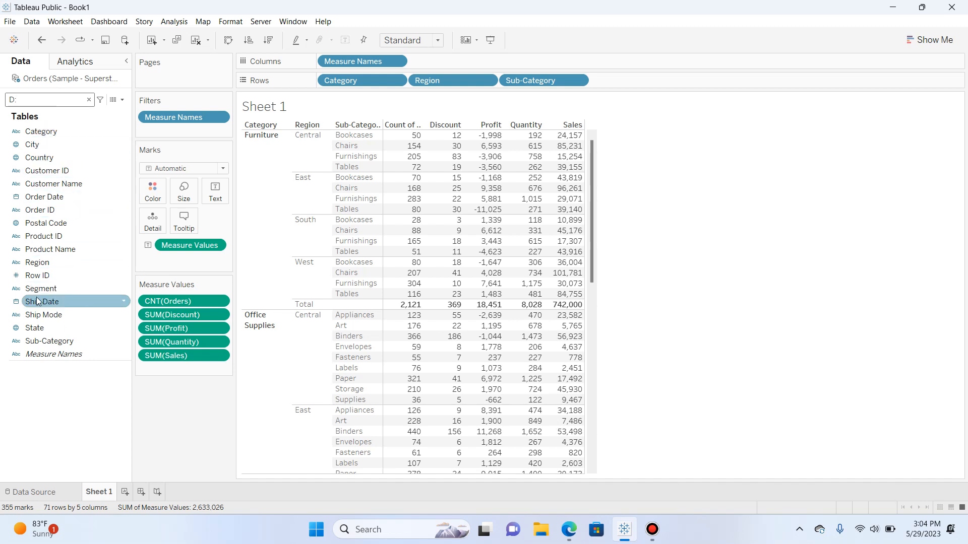
click(89, 99)
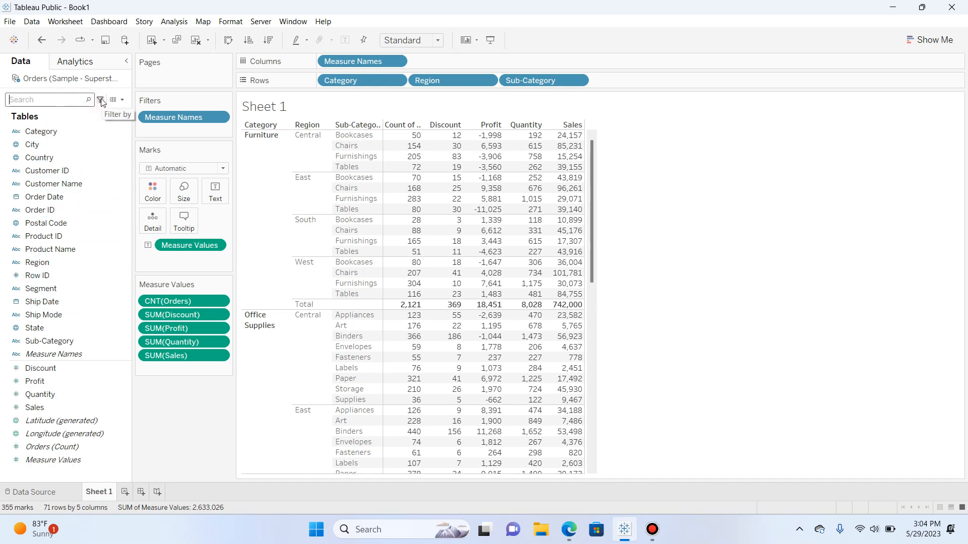
Filter the data field list to show only calculations.
click(100, 99)
click(53, 129)
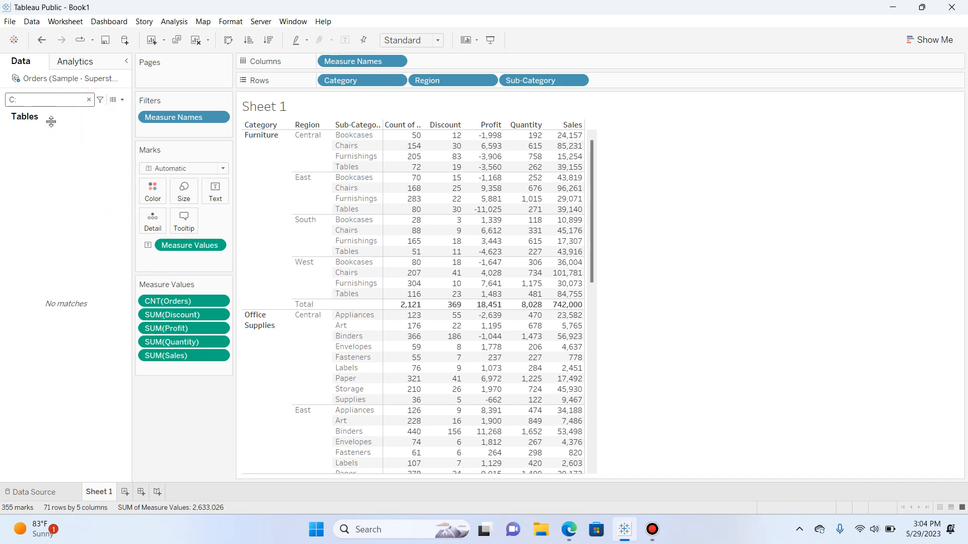
click(122, 99)
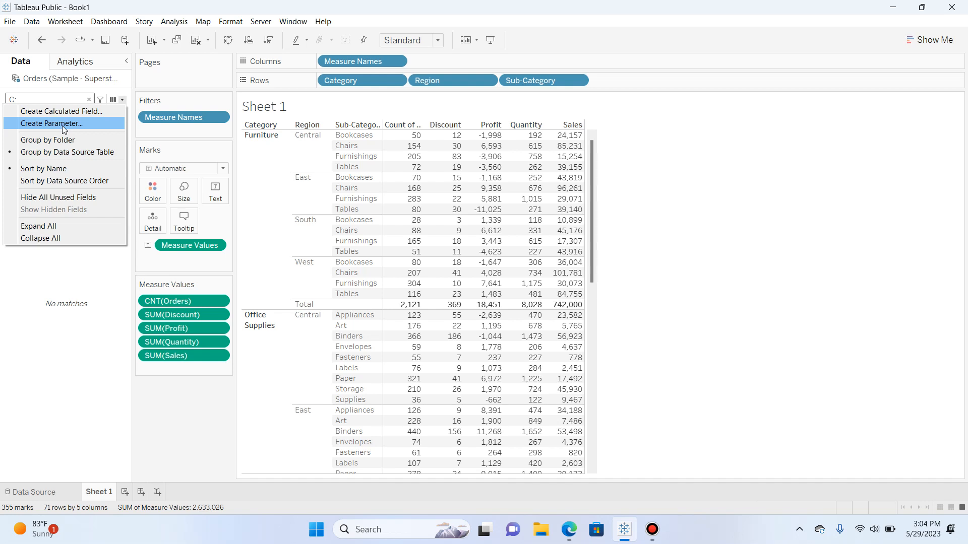
click(104, 277)
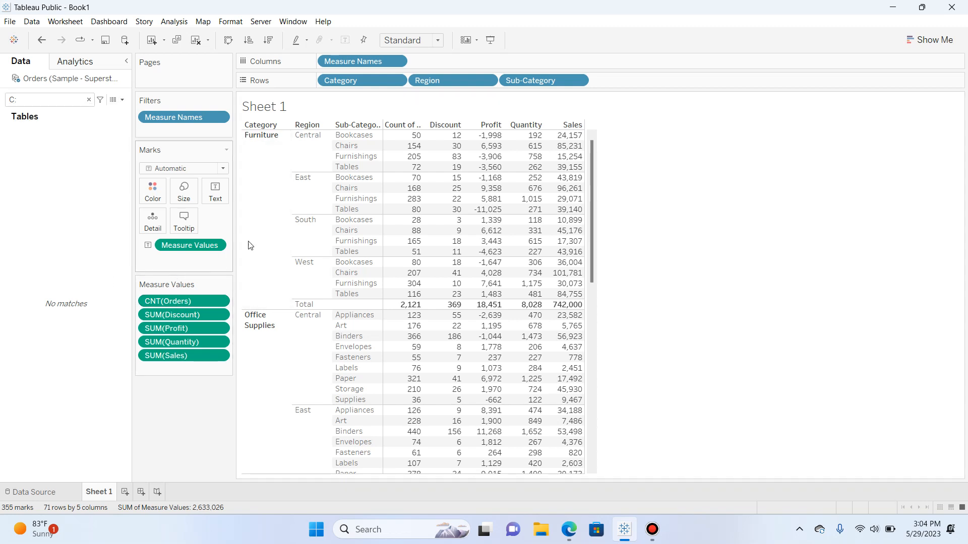
Convert the Category field in the rows to an attribute and return it to a dimension.
click(397, 81)
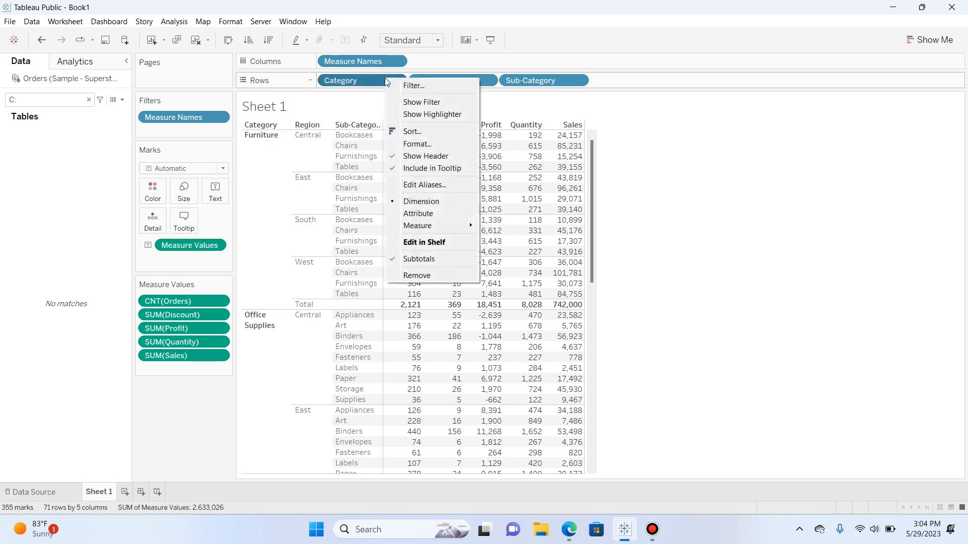
click(418, 213)
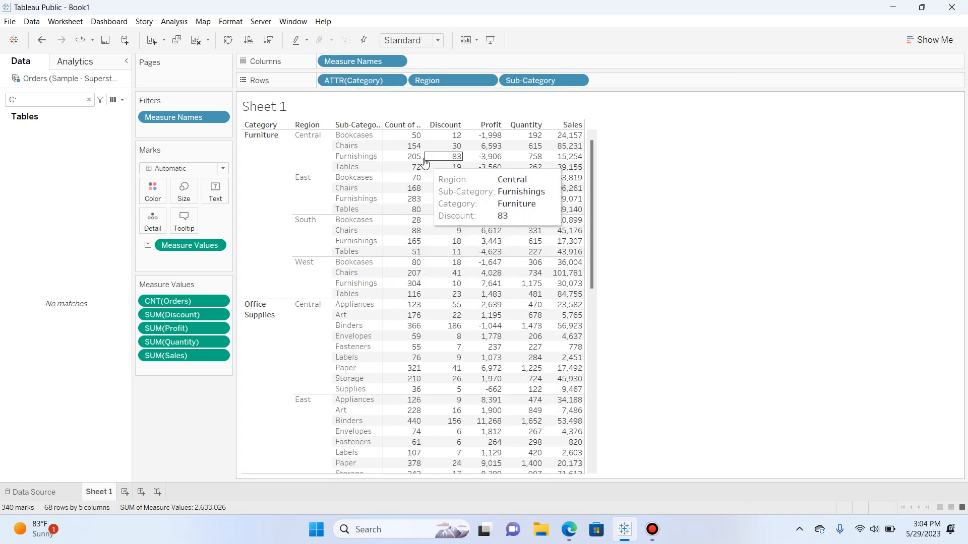
click(396, 80)
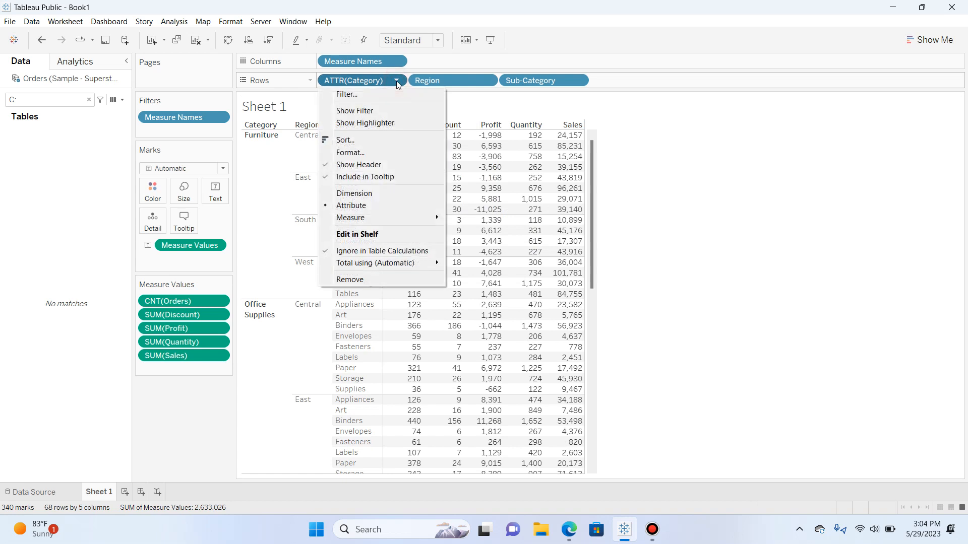
click(362, 191)
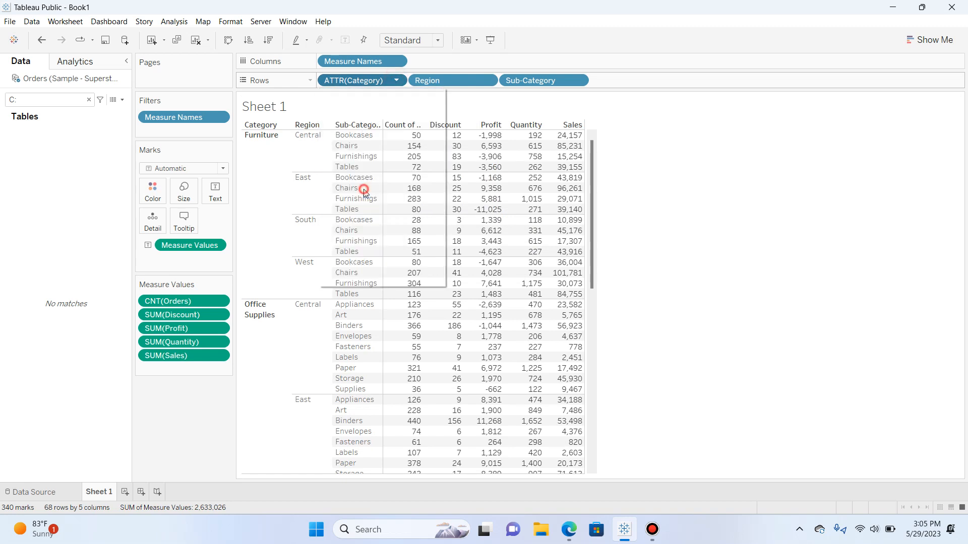
Convert the Category field in the rows to a measure aggregated by Maximum.
click(396, 80)
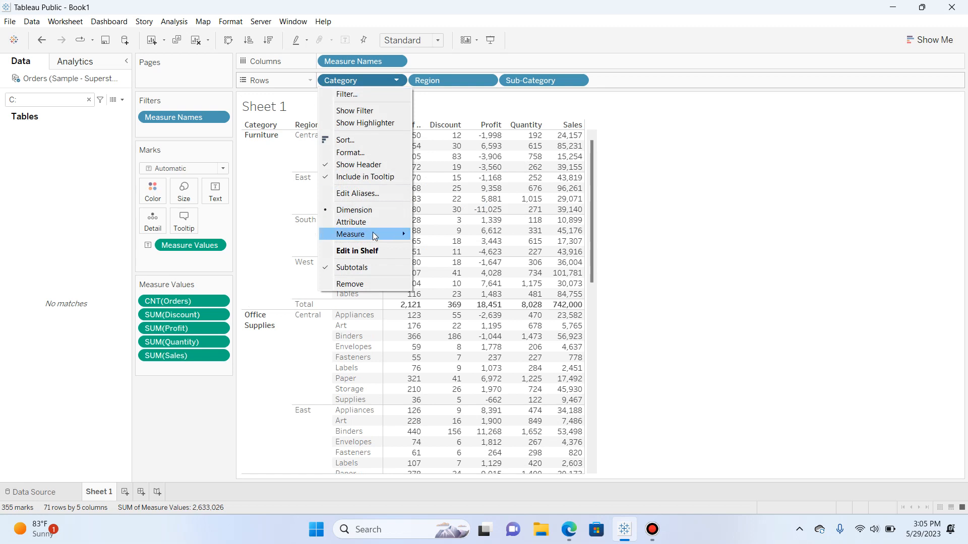
mouse_move(373, 235)
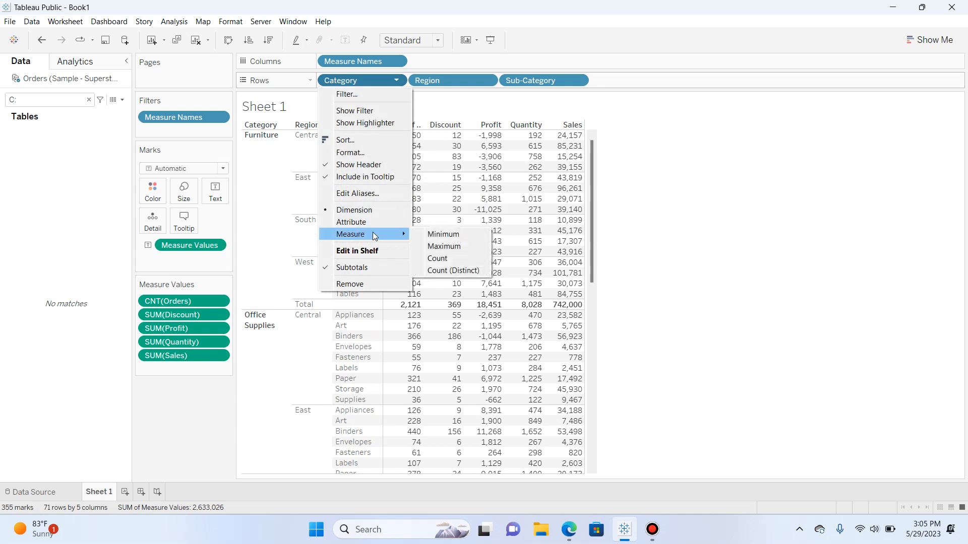
click(440, 247)
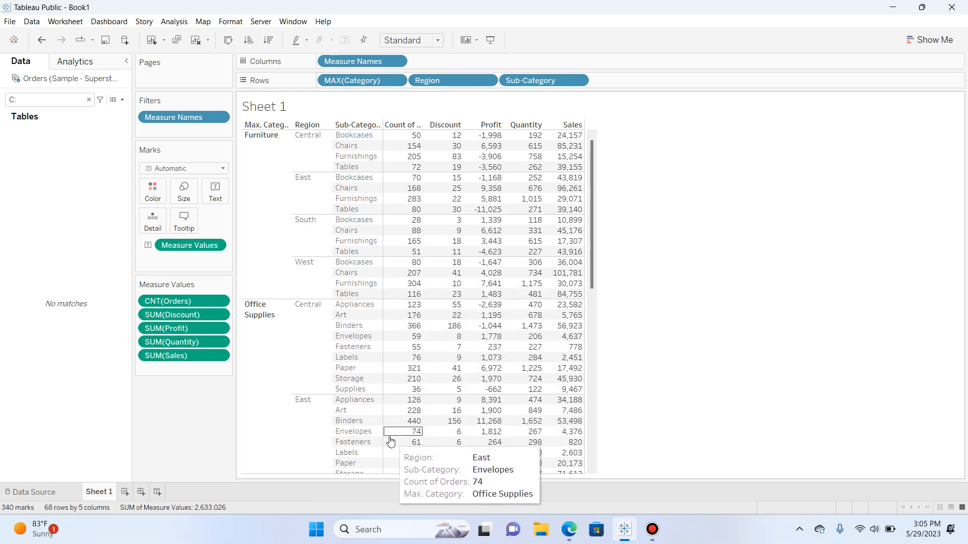
Try aggregating the Category field in the rows by Count (Distinct), and undo the change.
click(396, 80)
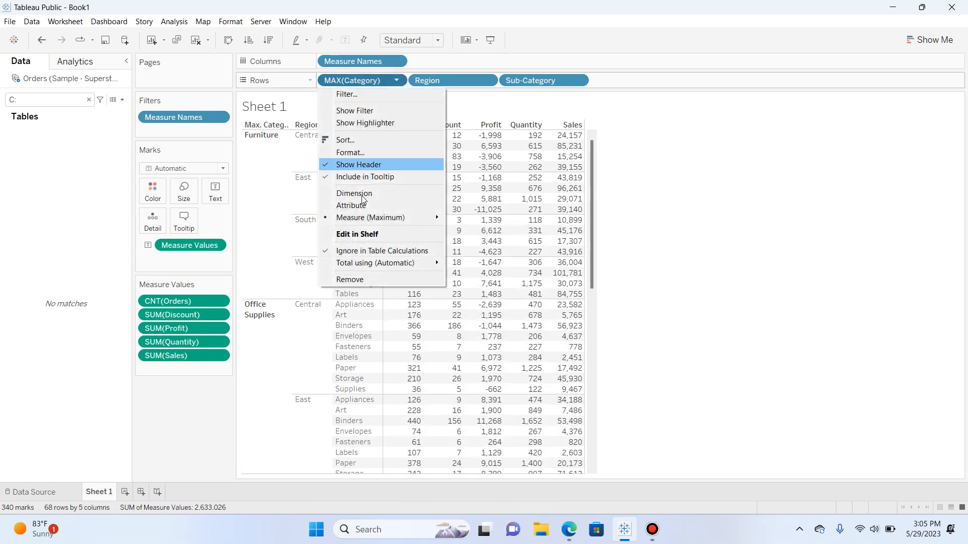
mouse_move(441, 218)
click(467, 252)
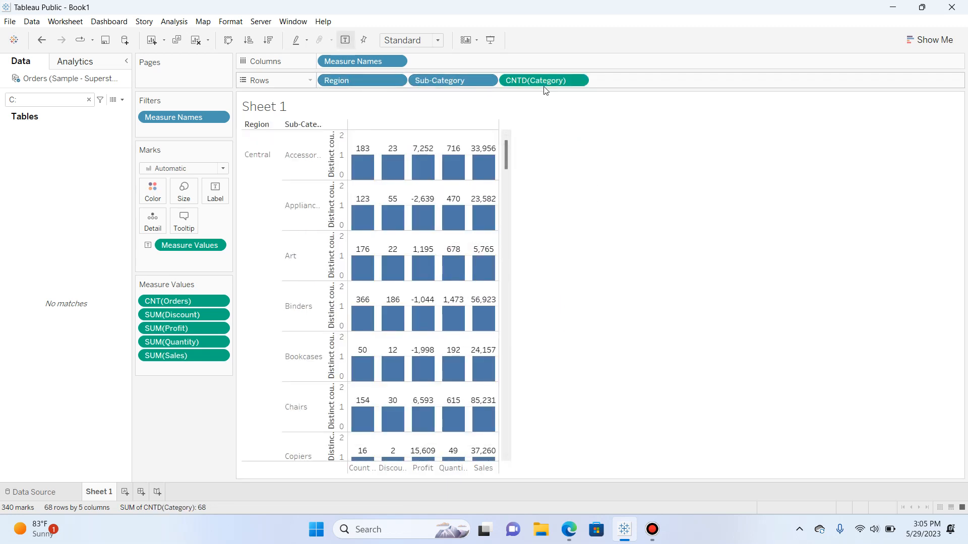
key(ctrl+z)
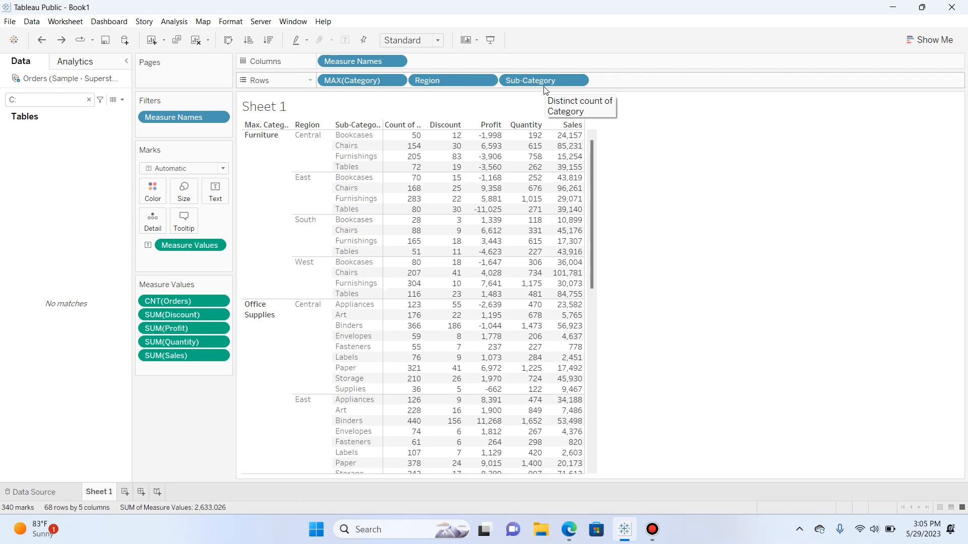
click(395, 81)
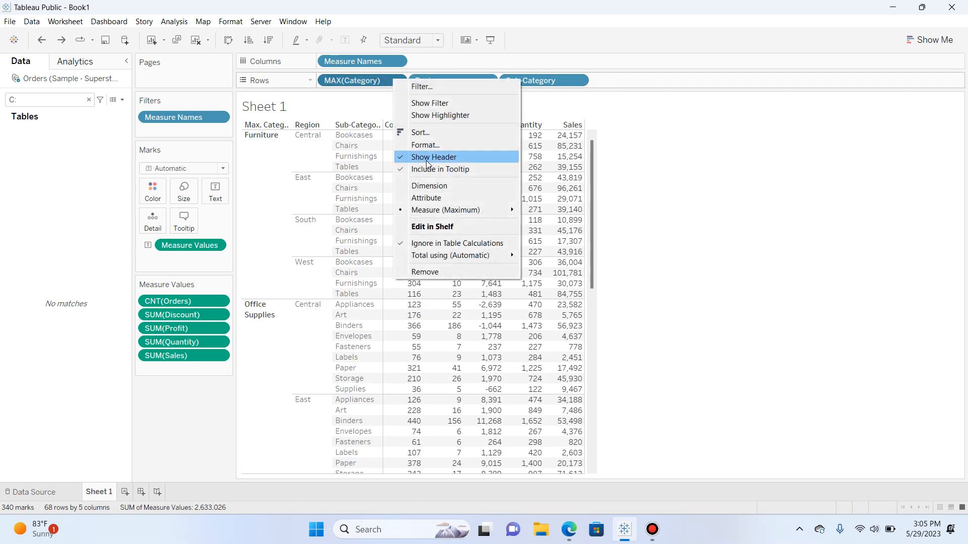
click(195, 414)
right_click(167, 299)
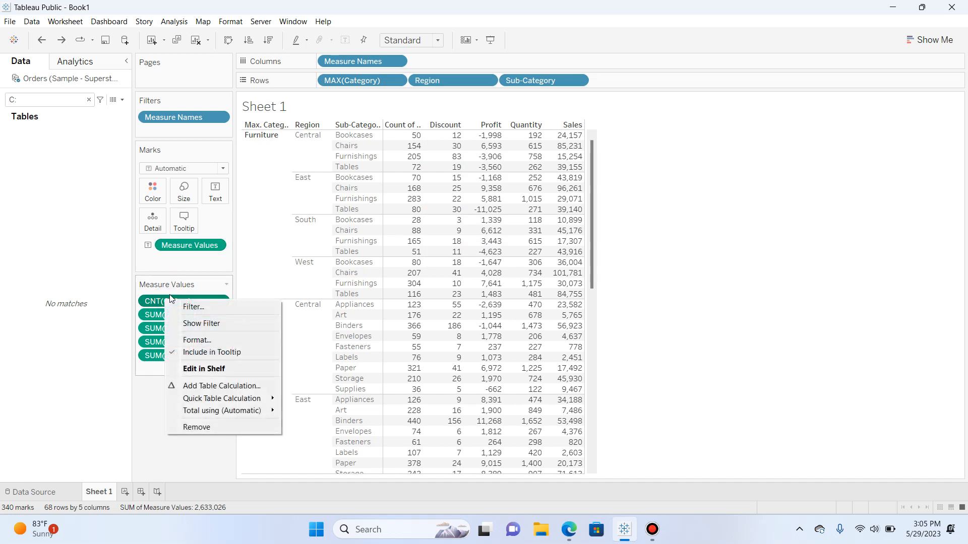
click(71, 237)
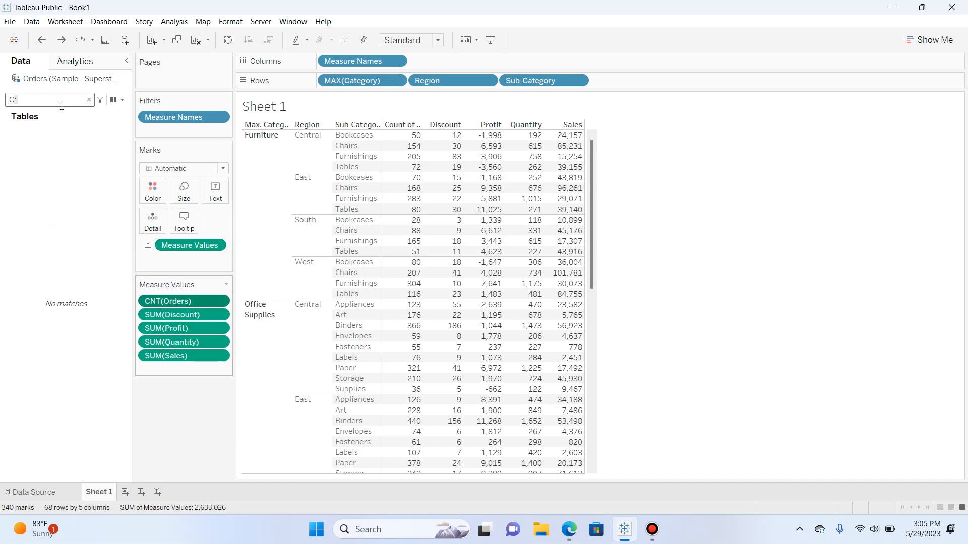
Clear the search text so the data field list is no longer filtered.
key(BackSpace)
key(BackSpace)
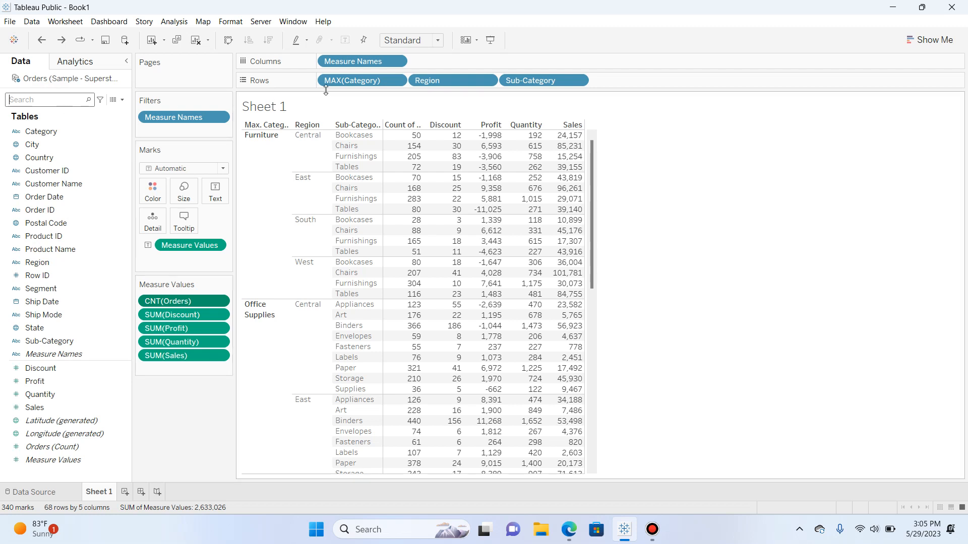
click(106, 132)
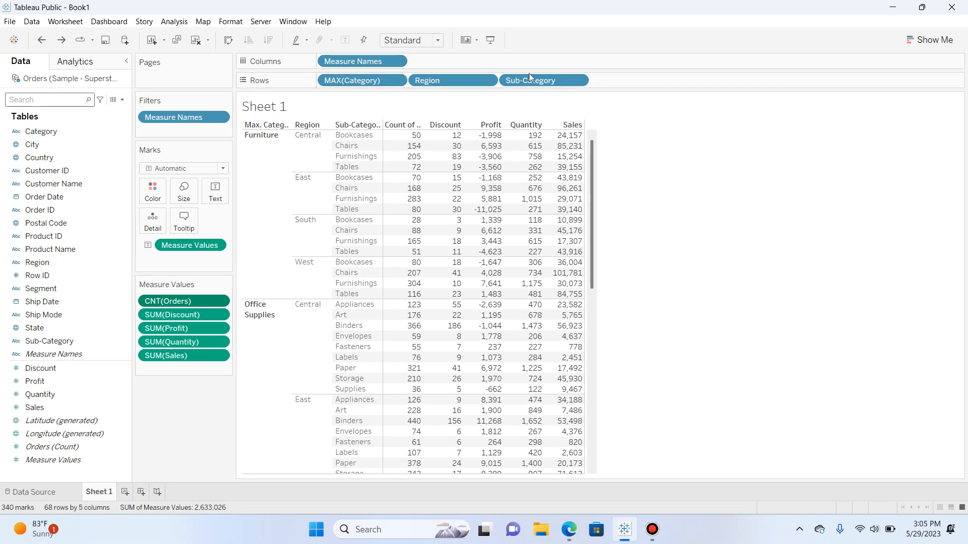
Clear all fields from Sheet 1 to start with an empty view.
click(488, 81)
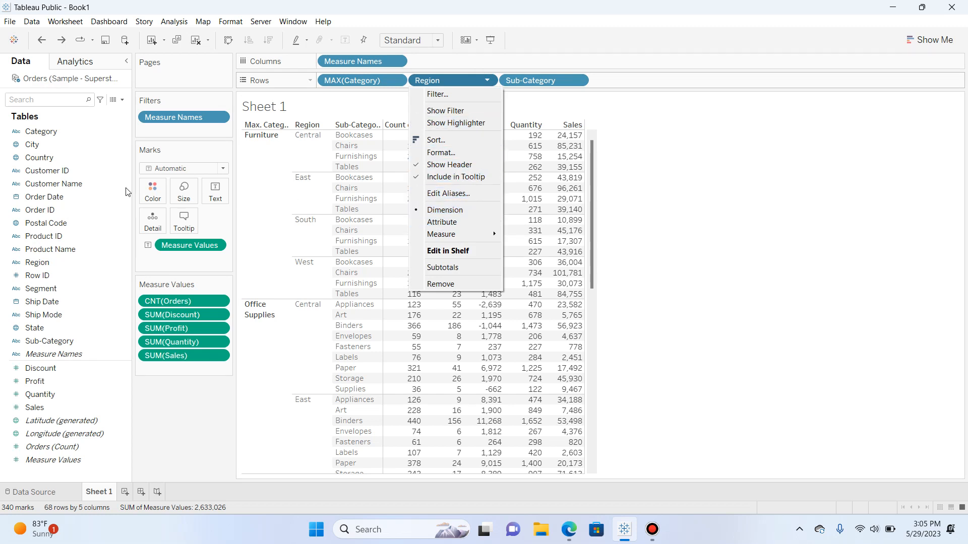
click(737, 220)
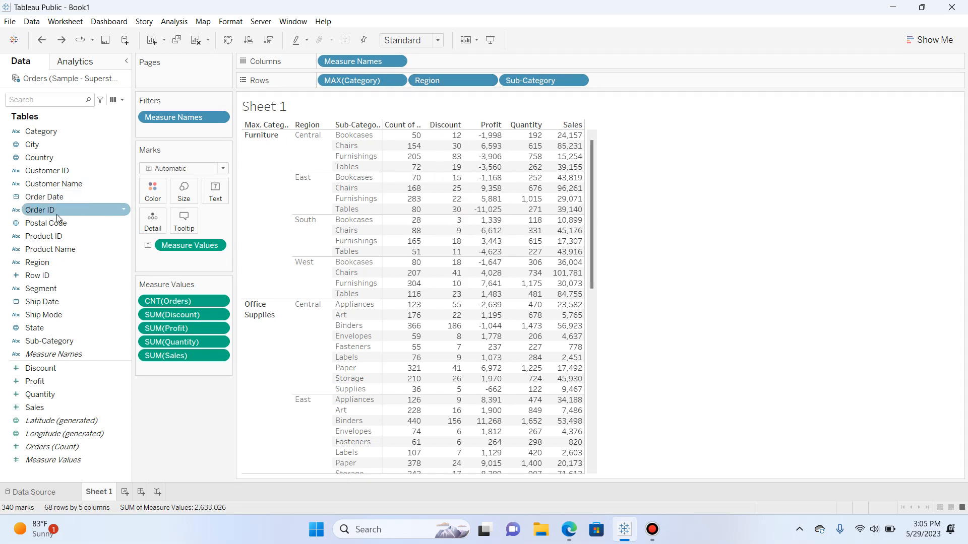
click(200, 46)
right_click(33, 154)
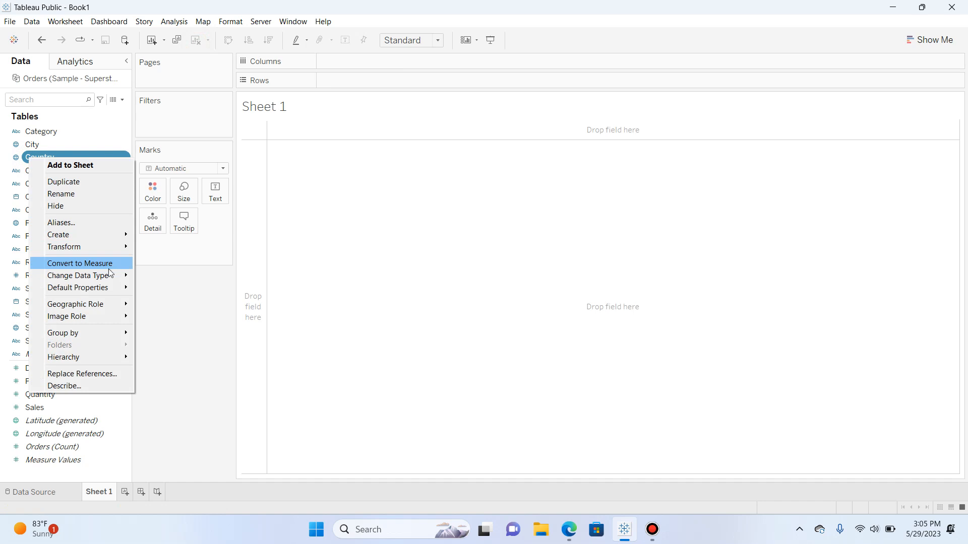
mouse_move(106, 279)
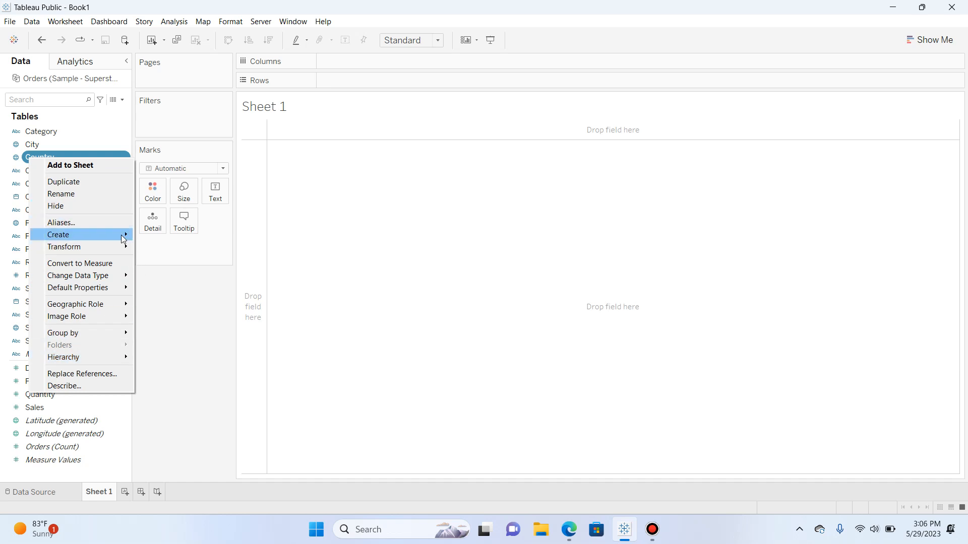
click(165, 305)
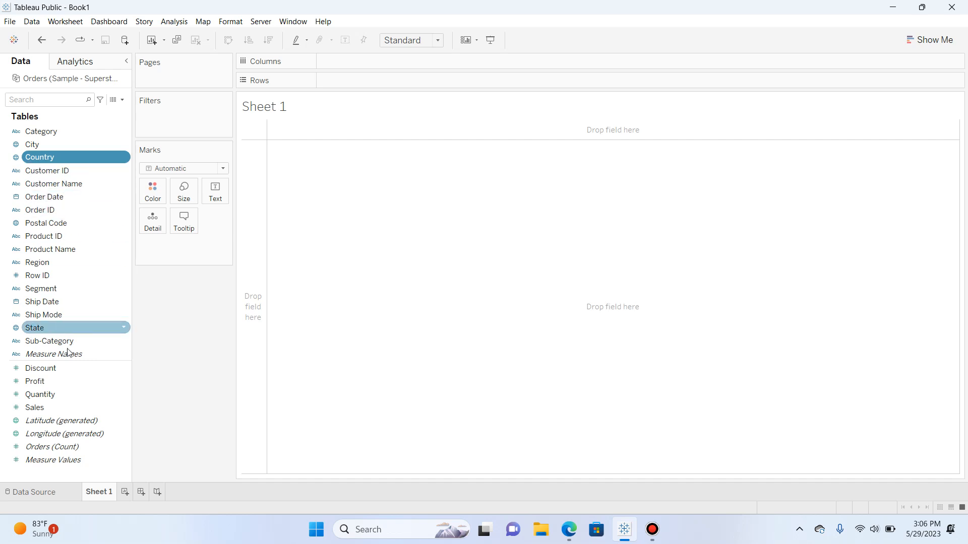
Convert the Discount field in the data list to discrete and add it to the rows.
right_click(61, 368)
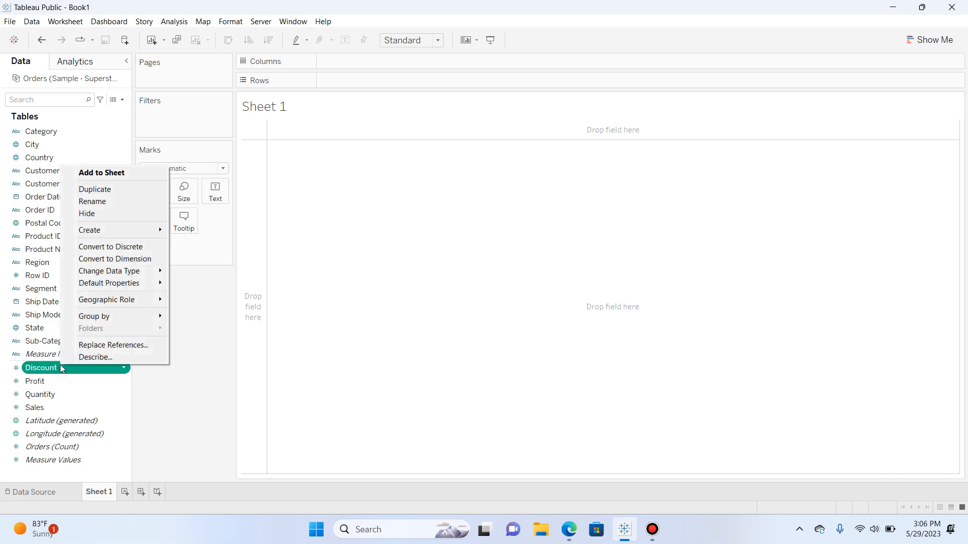
click(134, 247)
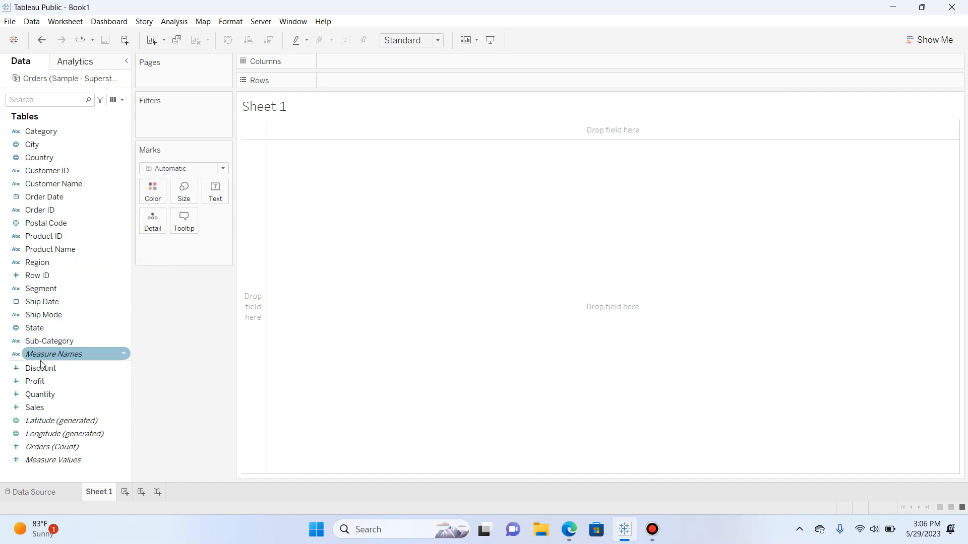
drag(40, 369, 355, 80)
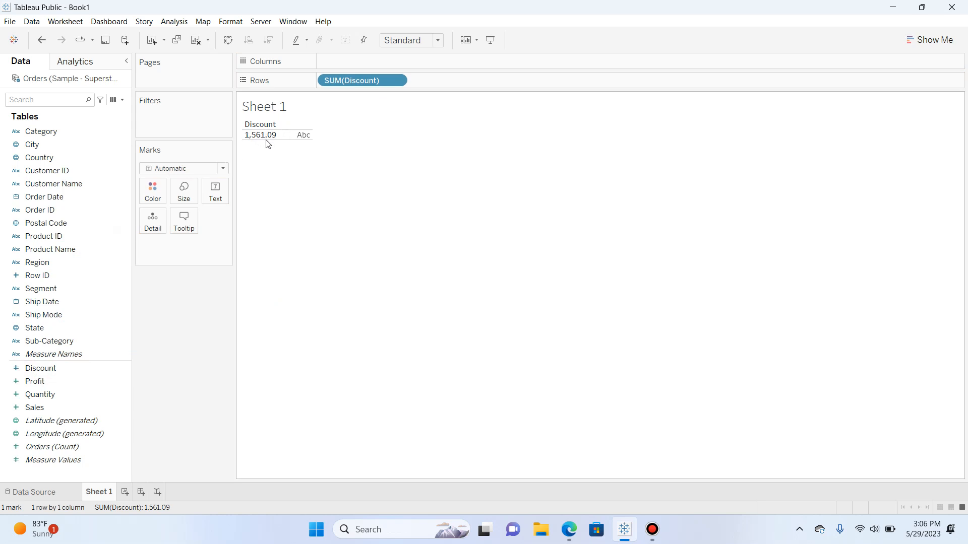
Switch the Discount sum in the rows to continuous and return it to discrete.
right_click(377, 80)
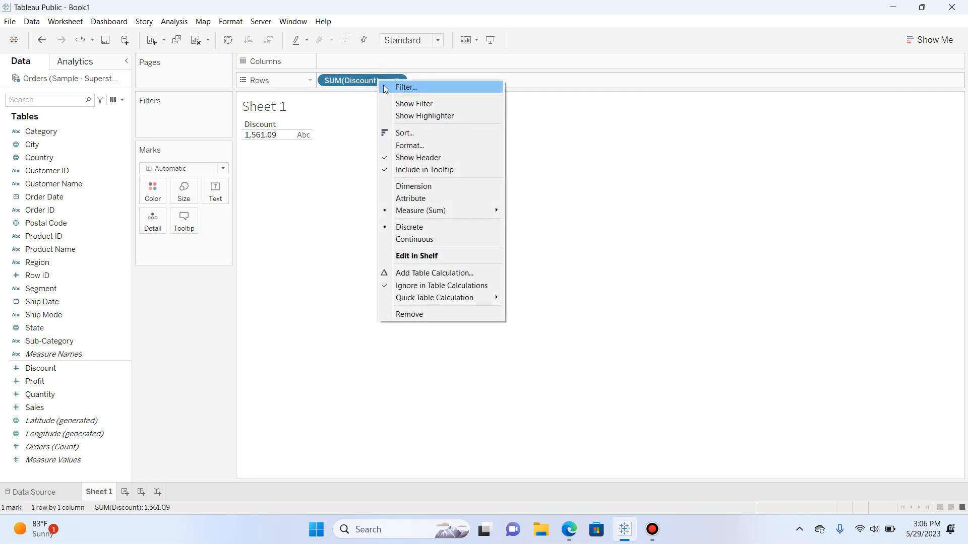
click(407, 239)
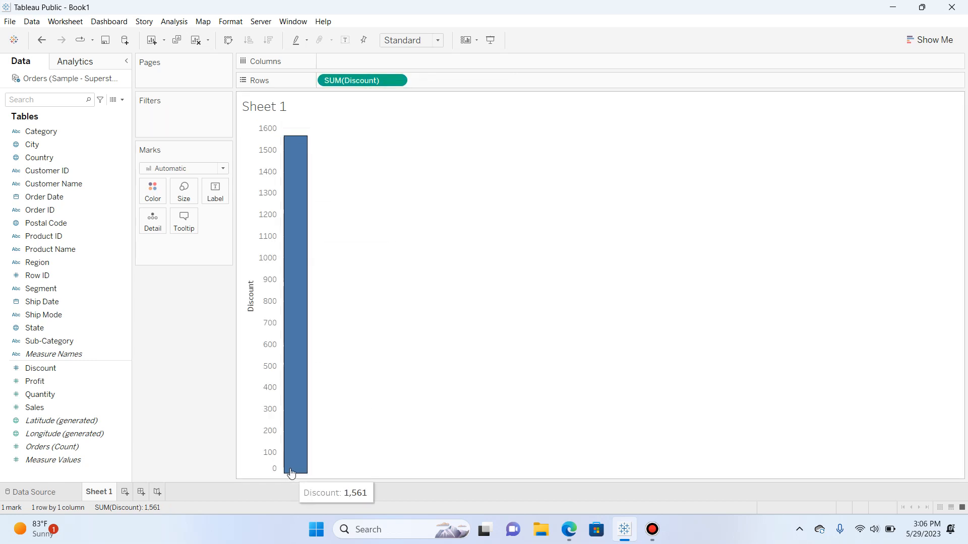
right_click(361, 79)
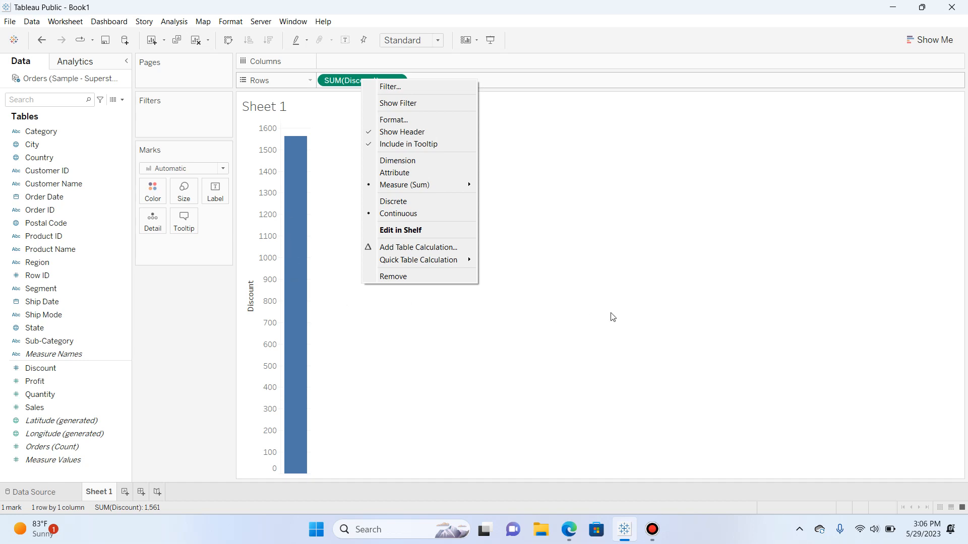
click(398, 201)
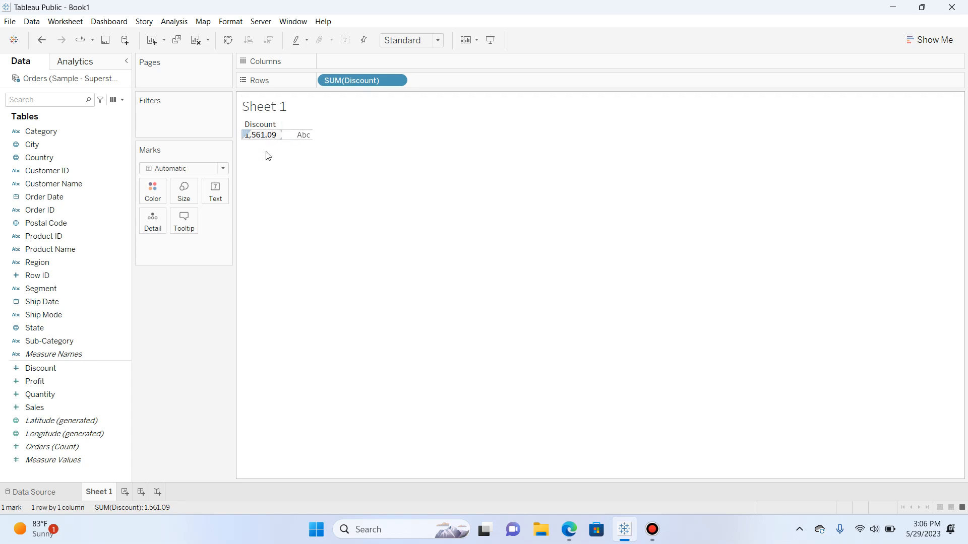
Add Sub-Category to the rows ahead of Discount and place Profit in the table body as text.
drag(35, 342, 470, 82)
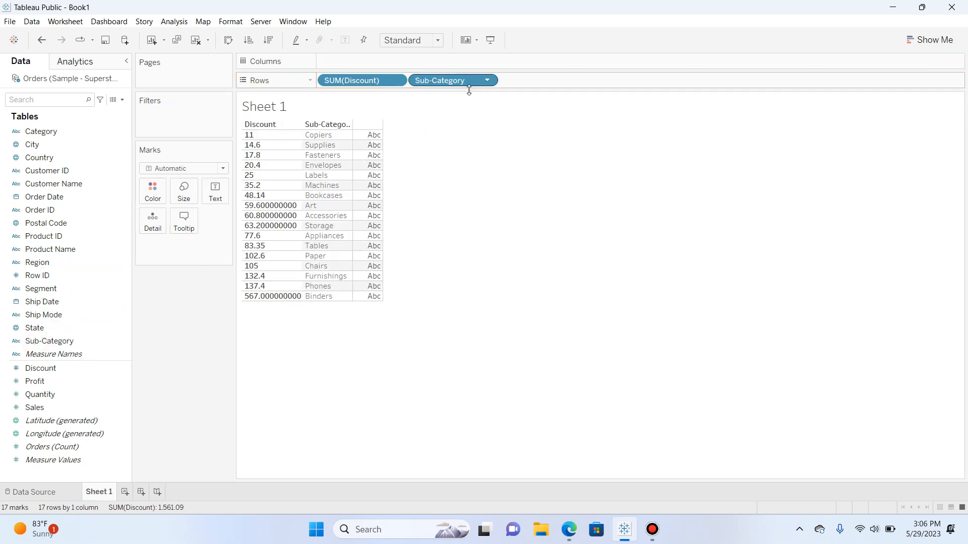
drag(366, 82, 564, 89)
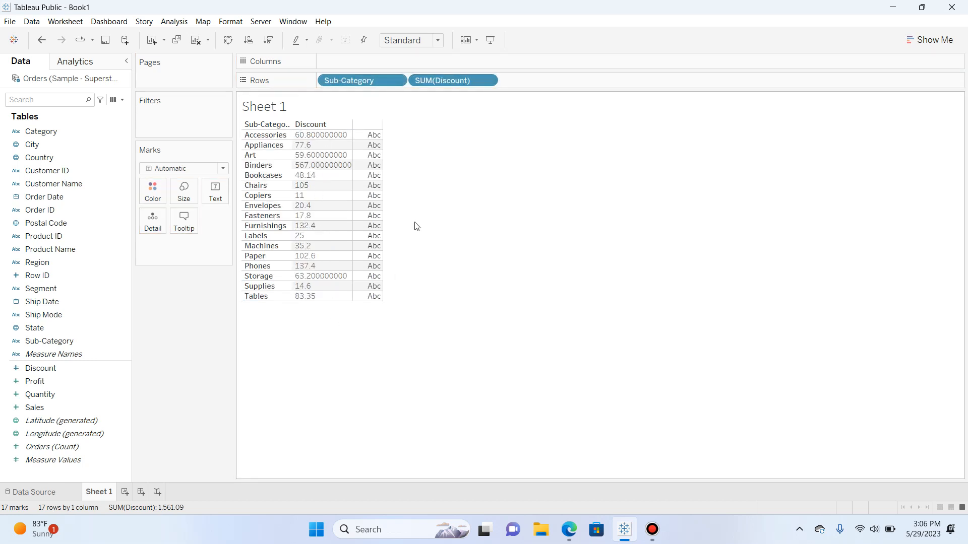
drag(47, 382, 364, 228)
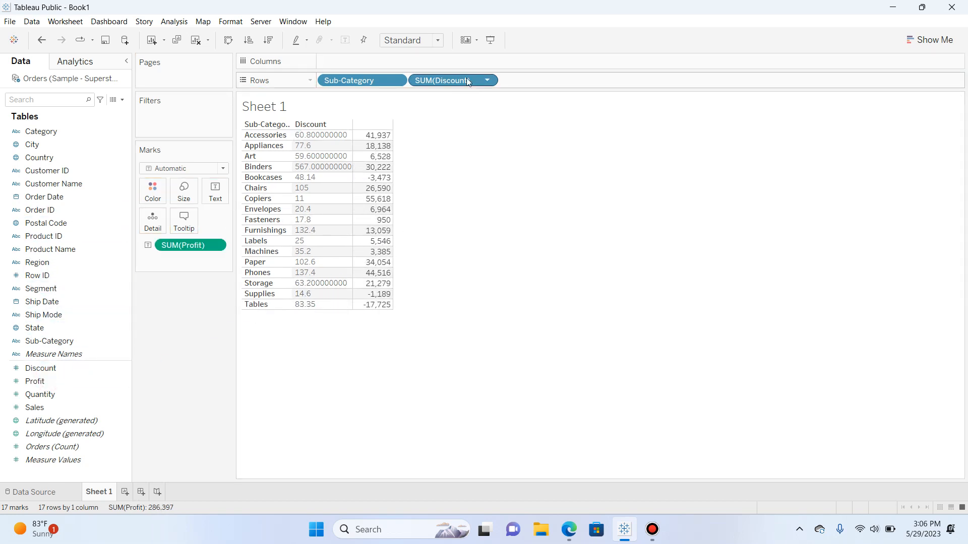
Try converting Sub-Category in the rows to a measure aggregated by Maximum, and undo the change.
right_click(425, 79)
right_click(367, 79)
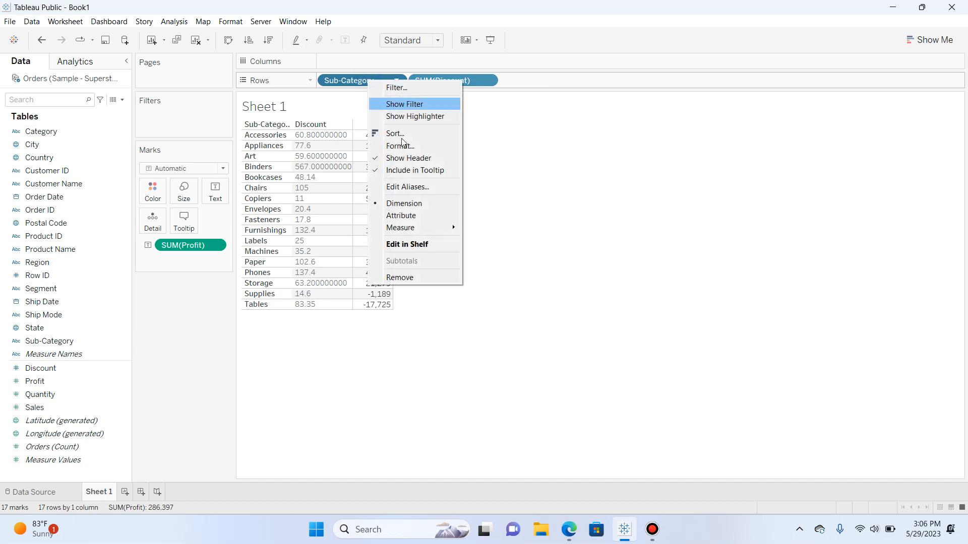
mouse_move(427, 228)
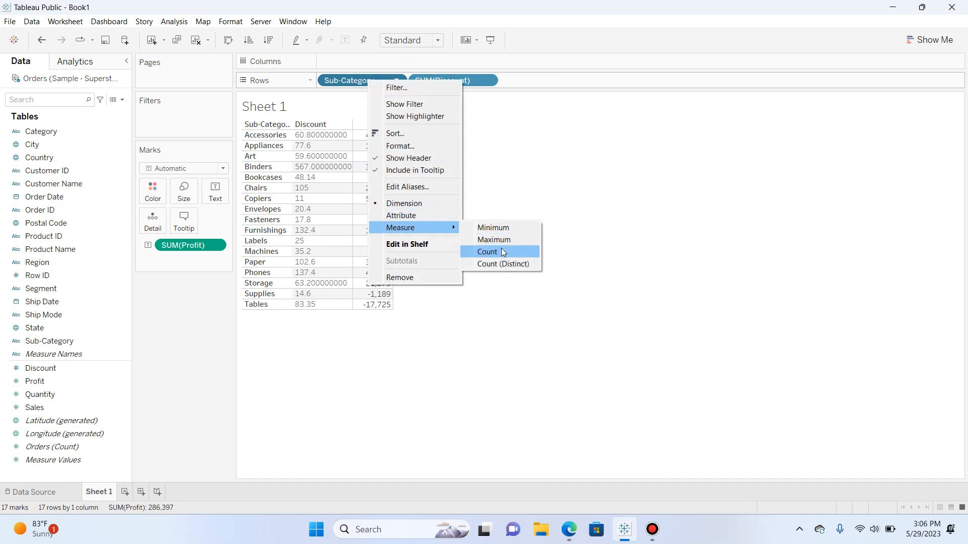
click(514, 241)
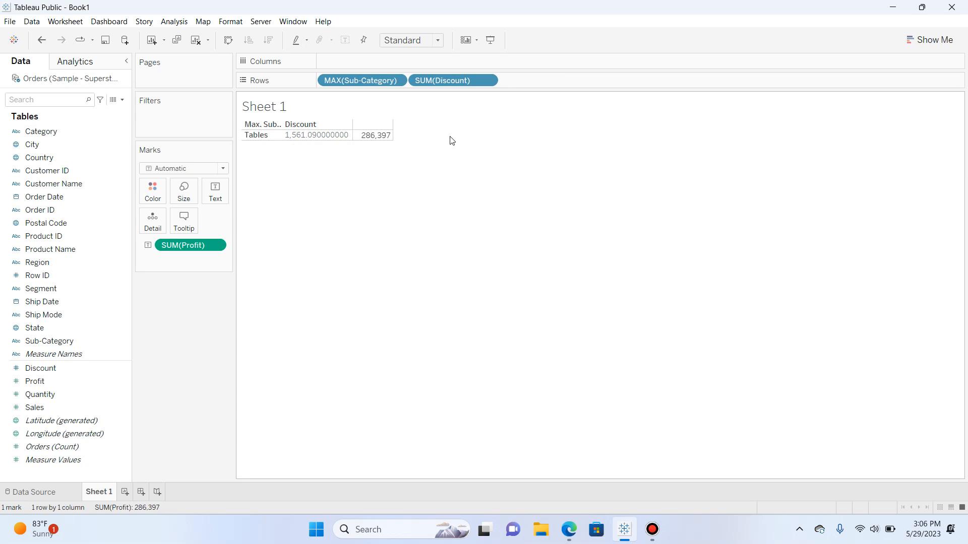
key(ctrl+z)
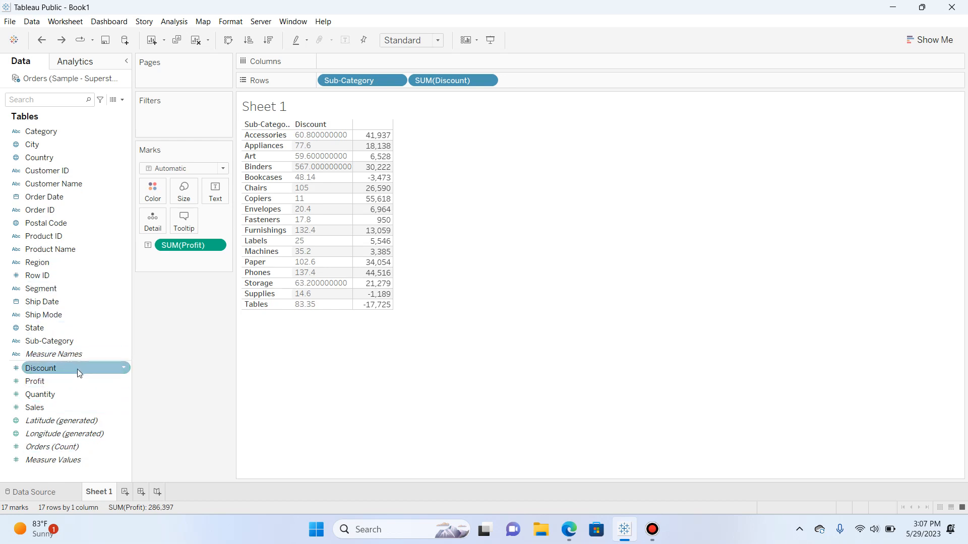
Add Quantity to the rows after Discount and change its sum to discrete.
click(61, 386)
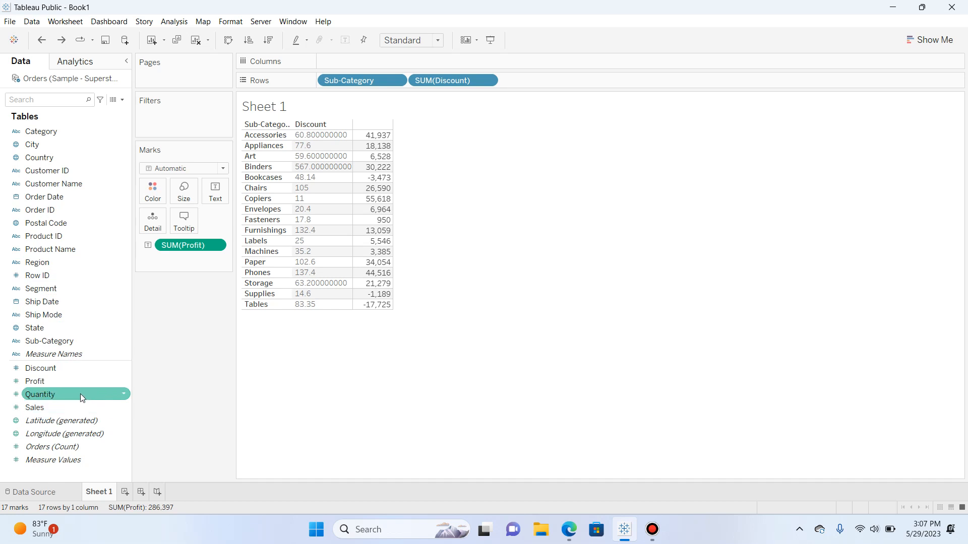
drag(81, 394, 562, 76)
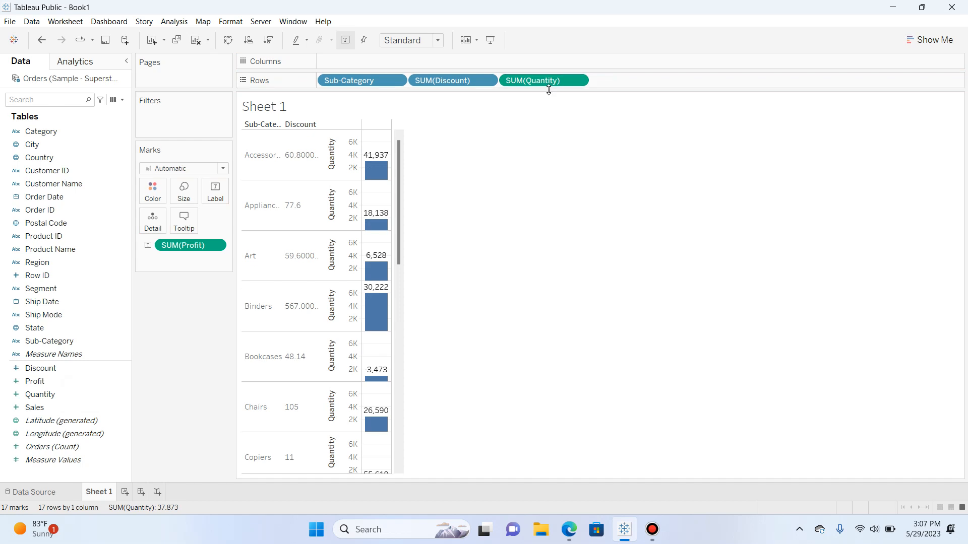
right_click(549, 91)
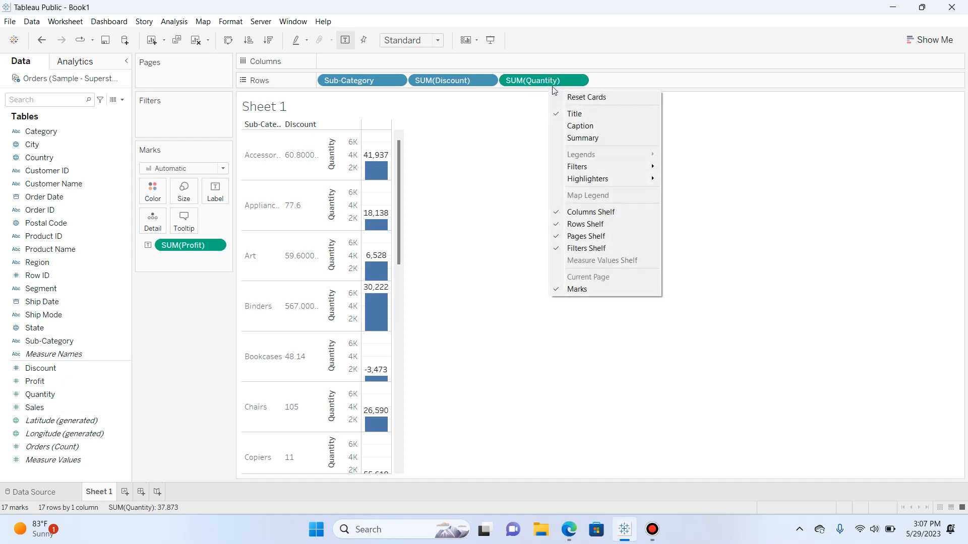
right_click(546, 86)
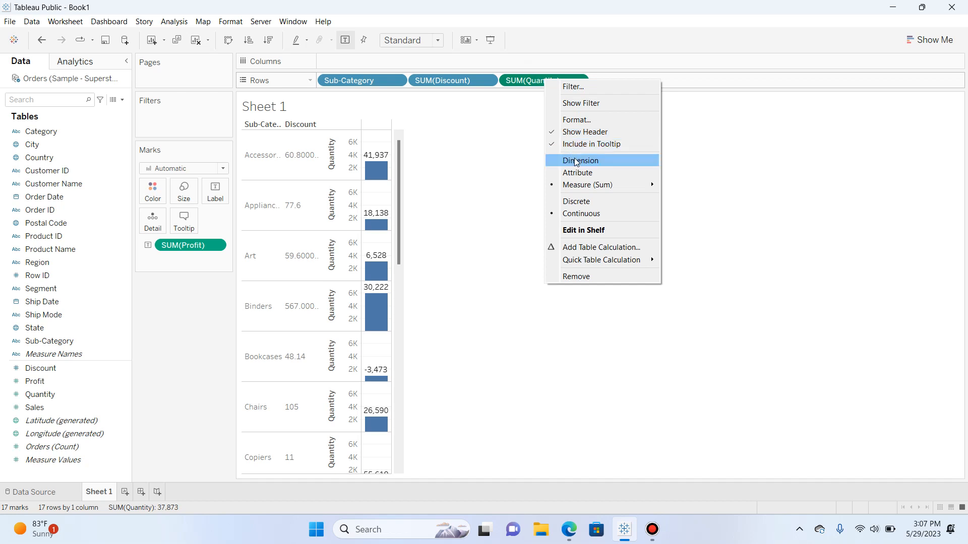
click(591, 203)
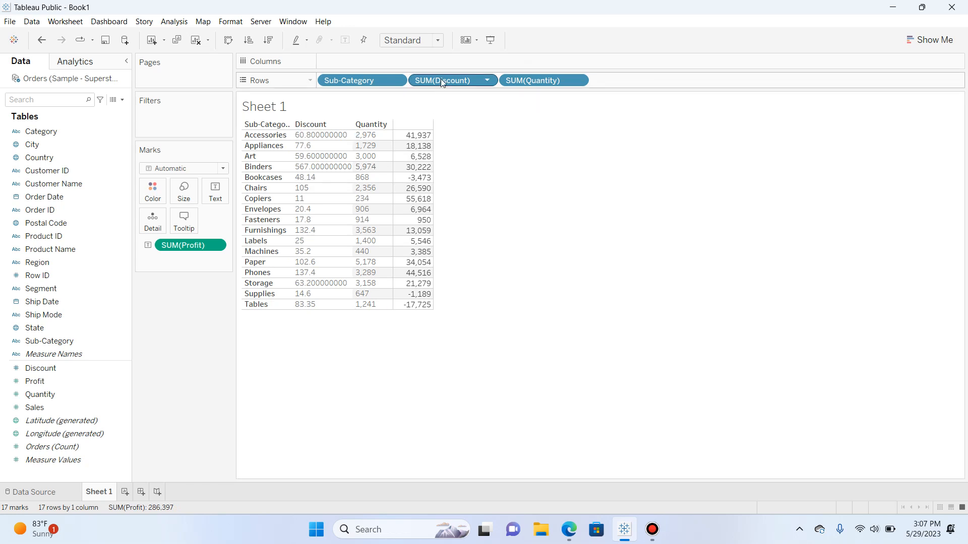
Color the marks by a copy of the Discount sum from the rows and try the Square mark type.
drag(441, 78, 158, 188)
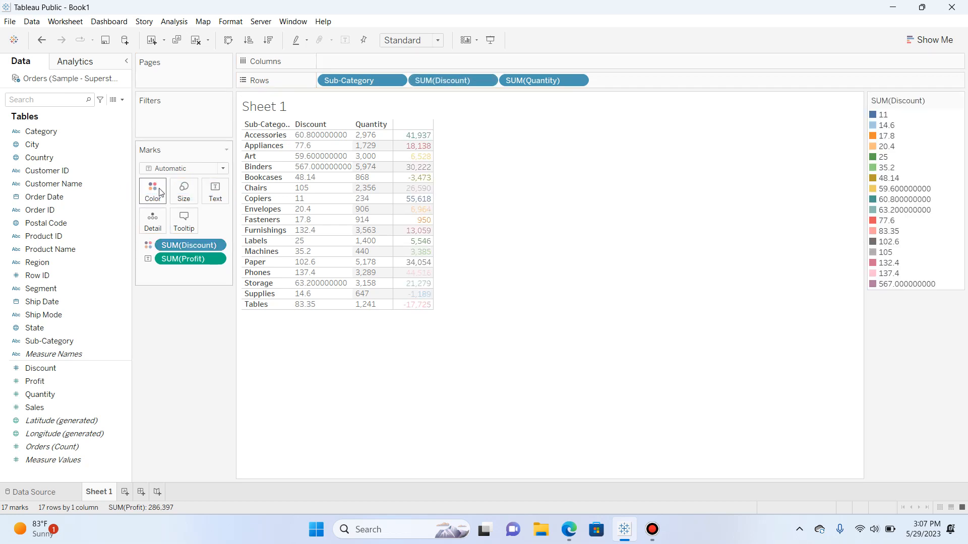
click(222, 169)
click(176, 235)
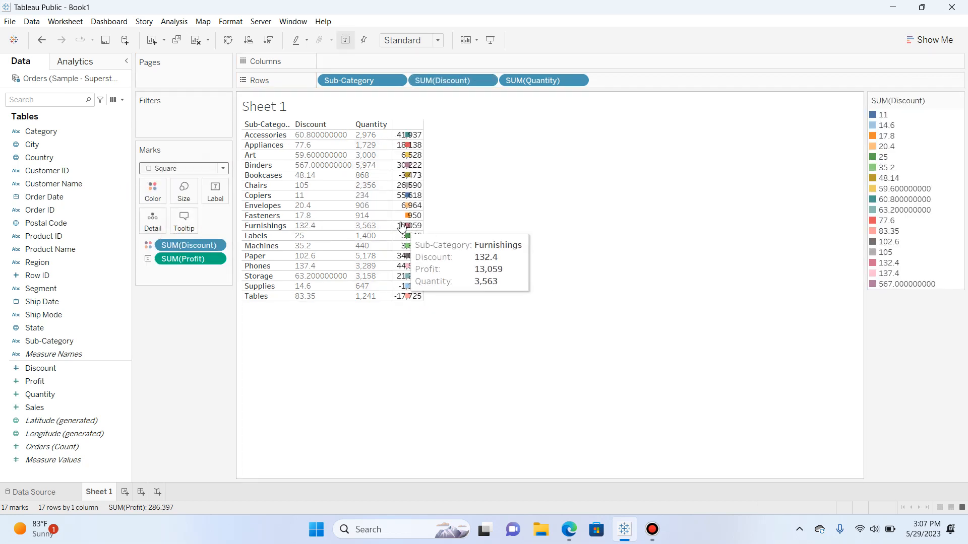
mouse_move(404, 224)
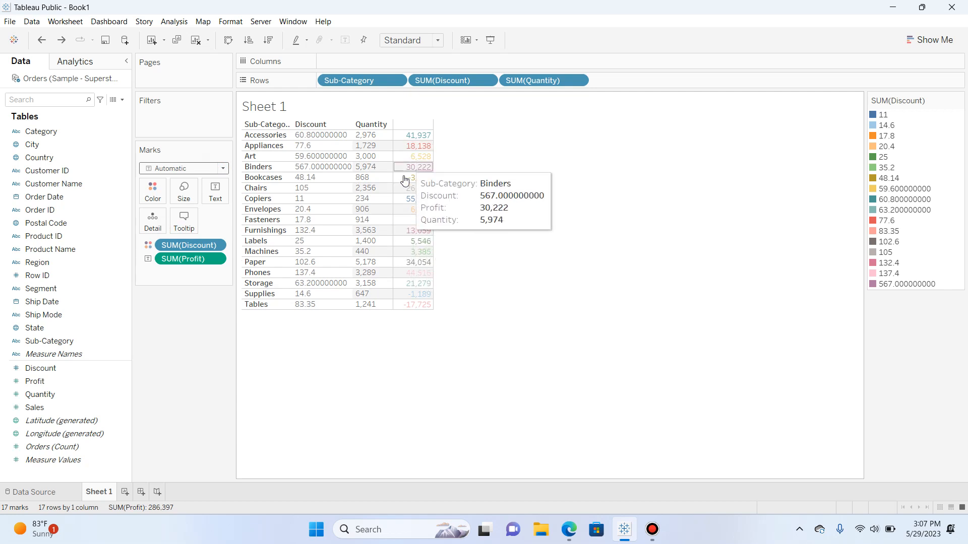
Undo the coloring of the marks by the Discount sum.
mouse_move(410, 183)
key(ctrl+z)
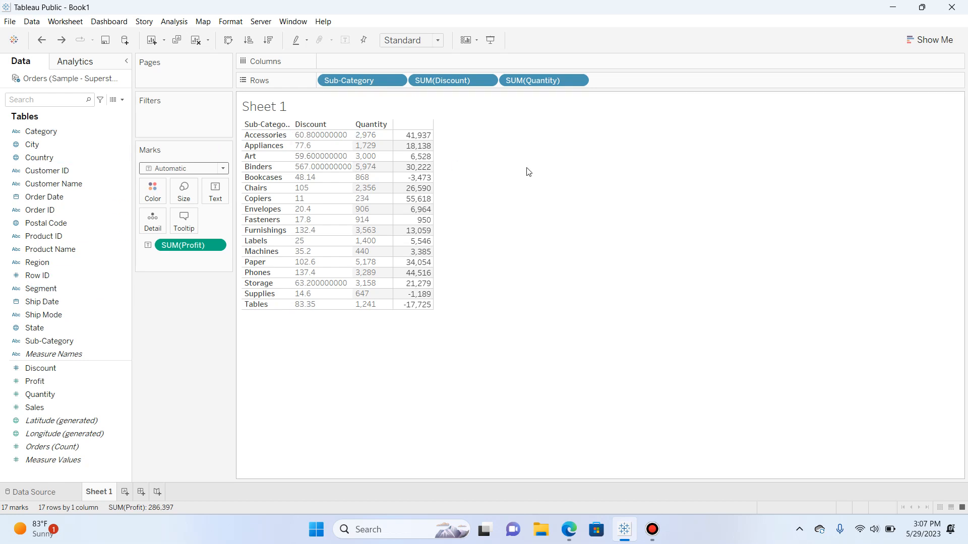
Display the sub-category table as packed bubbles, followed by a treemap.
click(922, 40)
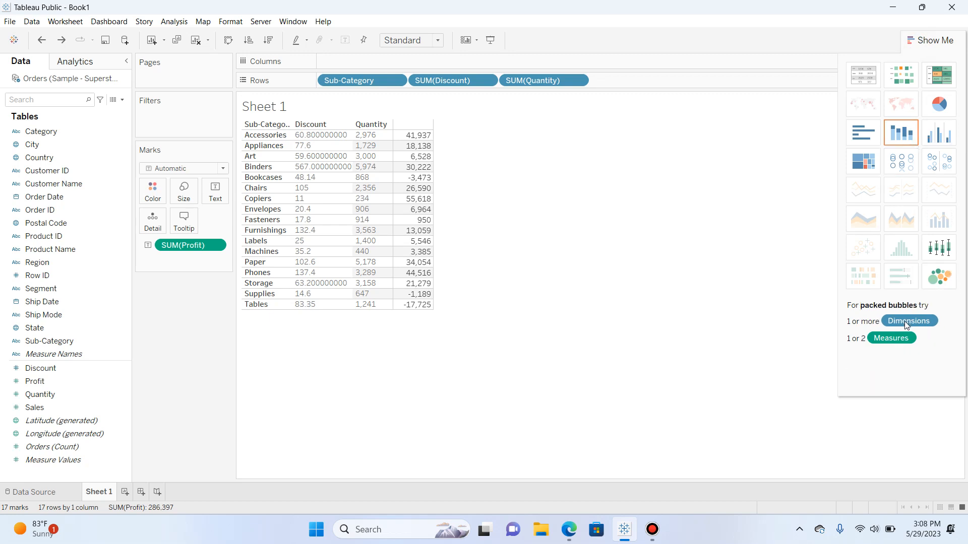
click(946, 280)
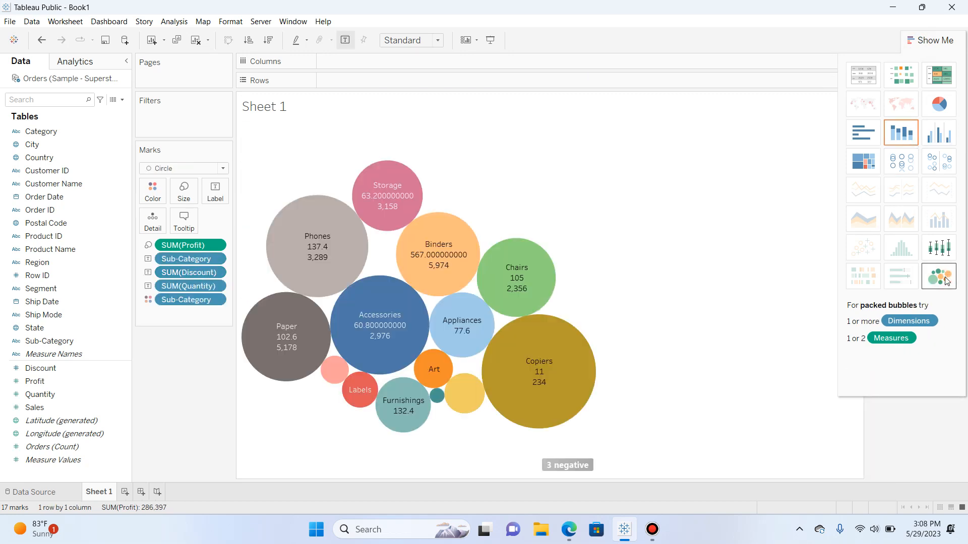
click(863, 161)
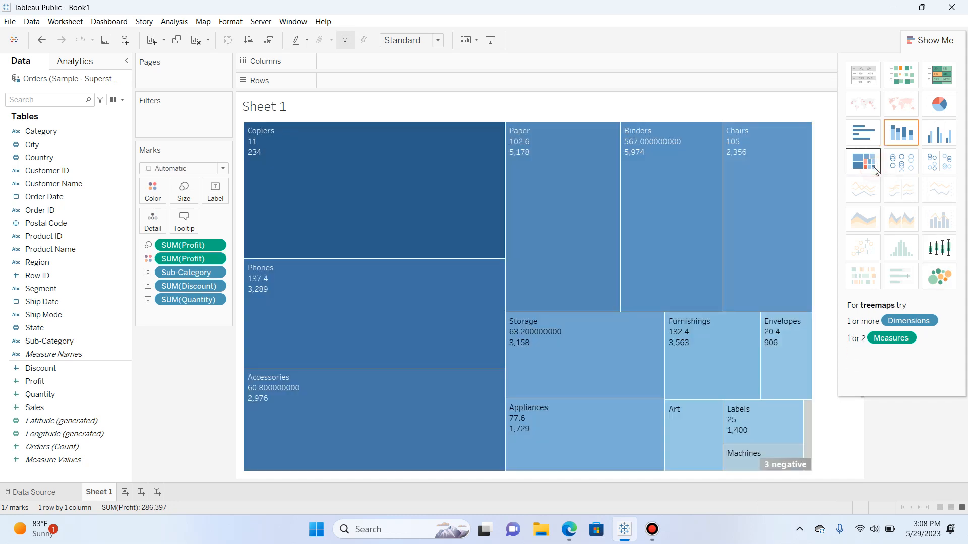
Convert the treemap to side-by-side bars, followed by stacked bars of profit colored by Sub-Category.
click(939, 146)
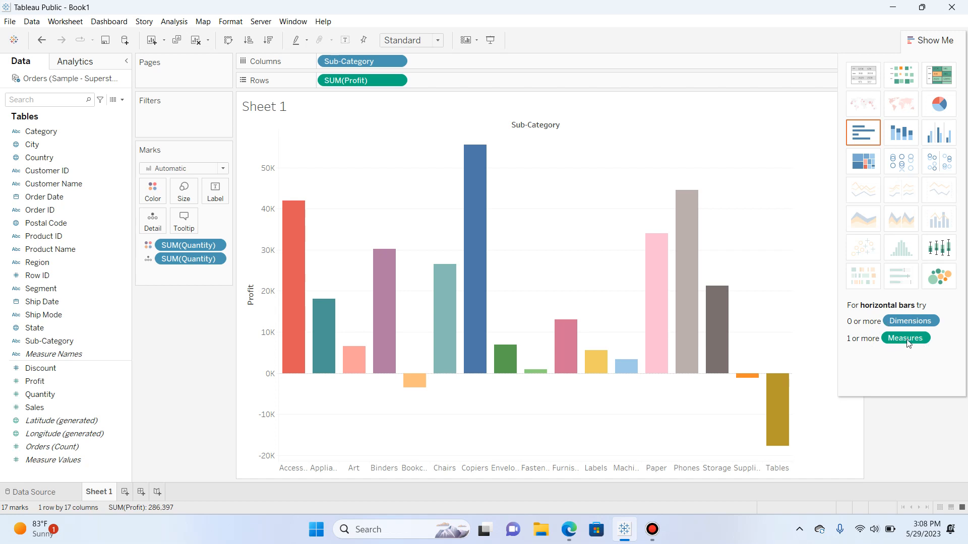
click(901, 133)
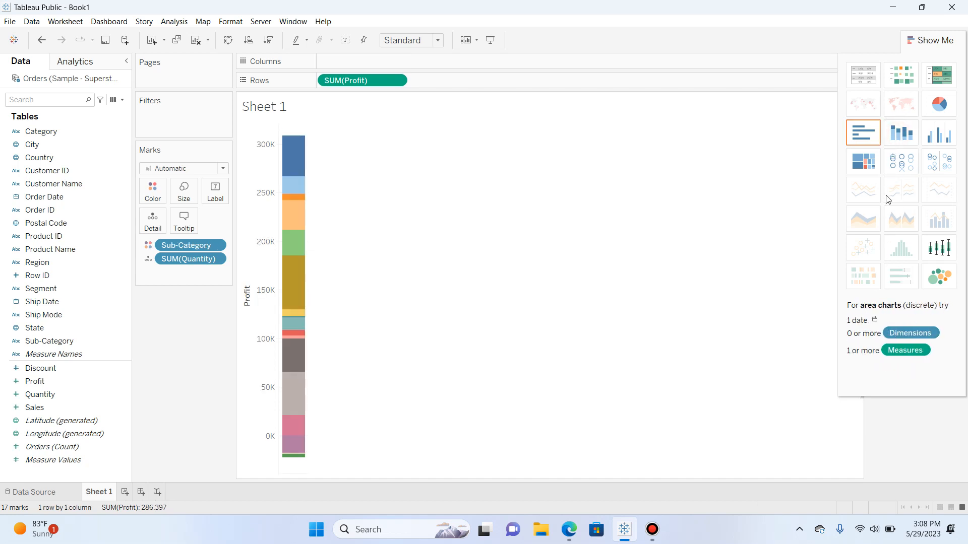
Add Order Date to the rows and show profit by year as a continuous, then a discrete area chart.
click(871, 223)
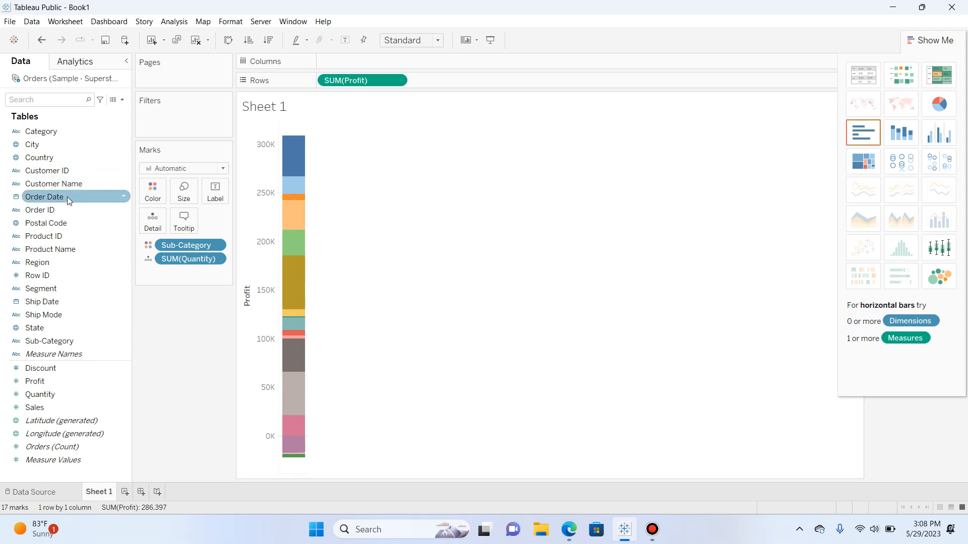
drag(68, 196, 330, 80)
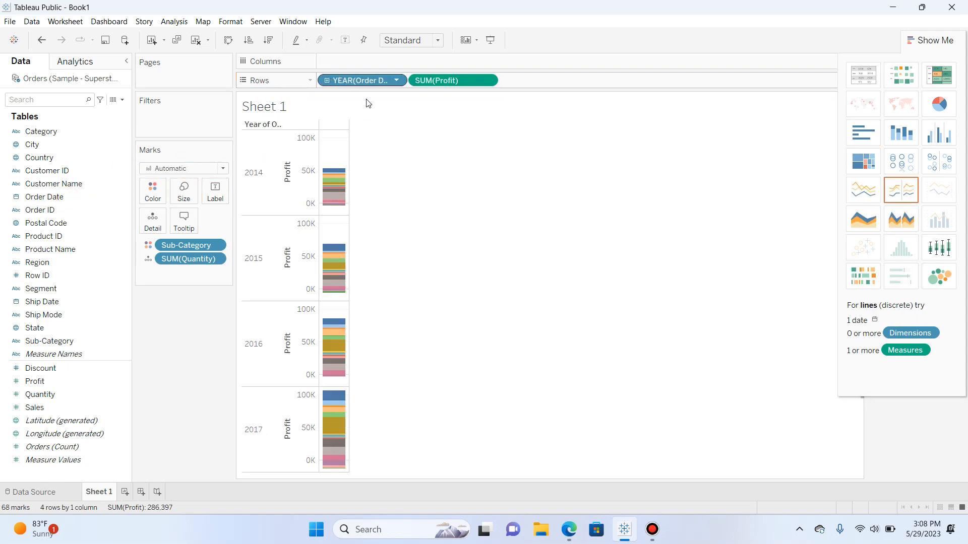
click(873, 217)
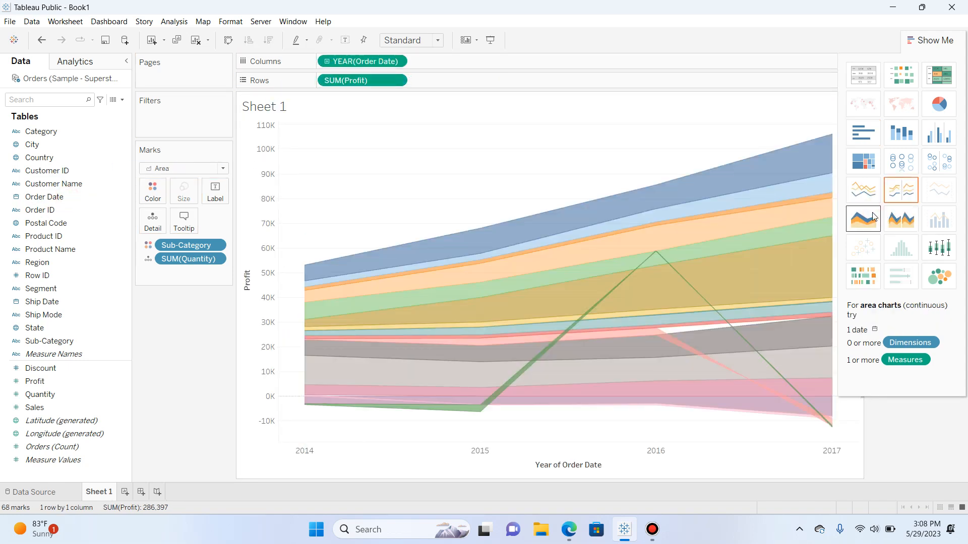
click(901, 219)
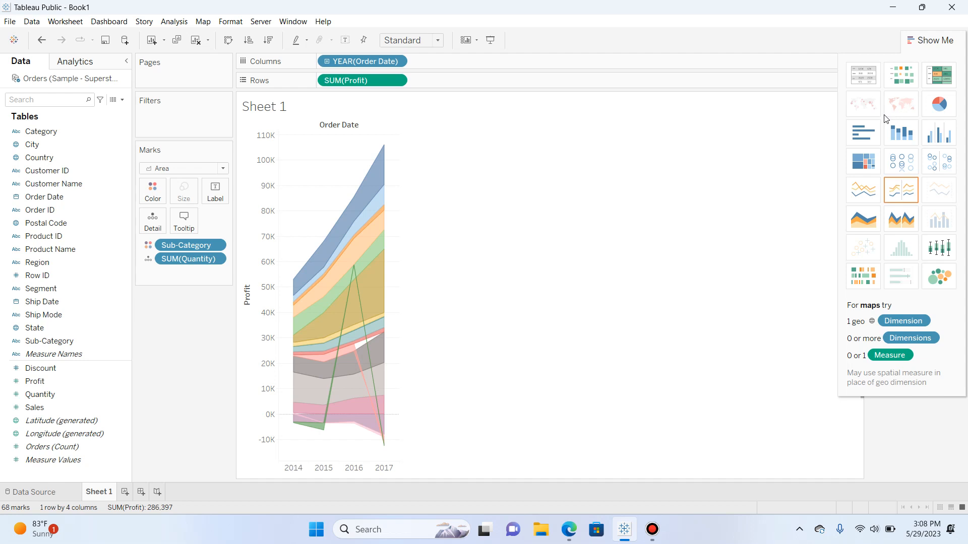
Add City to the columns ahead of the Order Date year and display the data as a map.
click(29, 172)
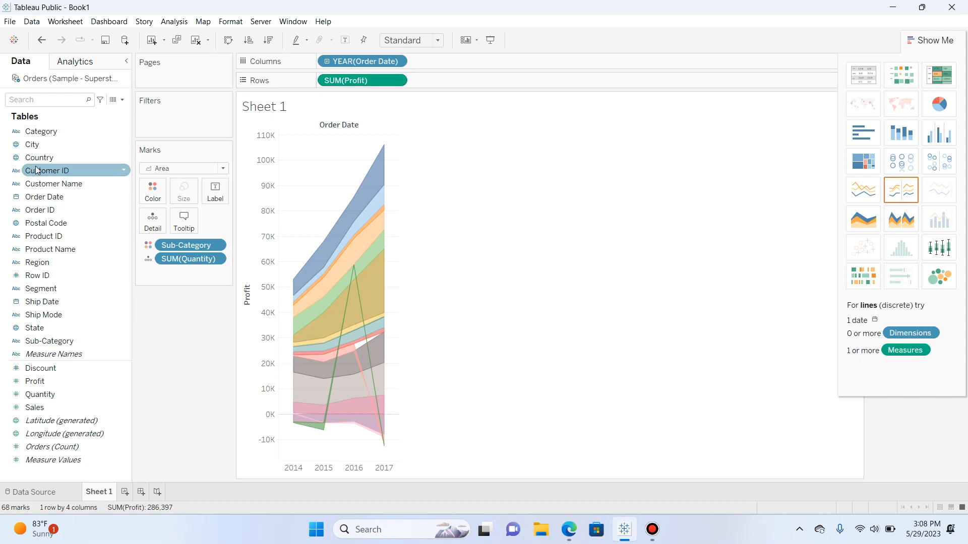
drag(36, 172, 329, 78)
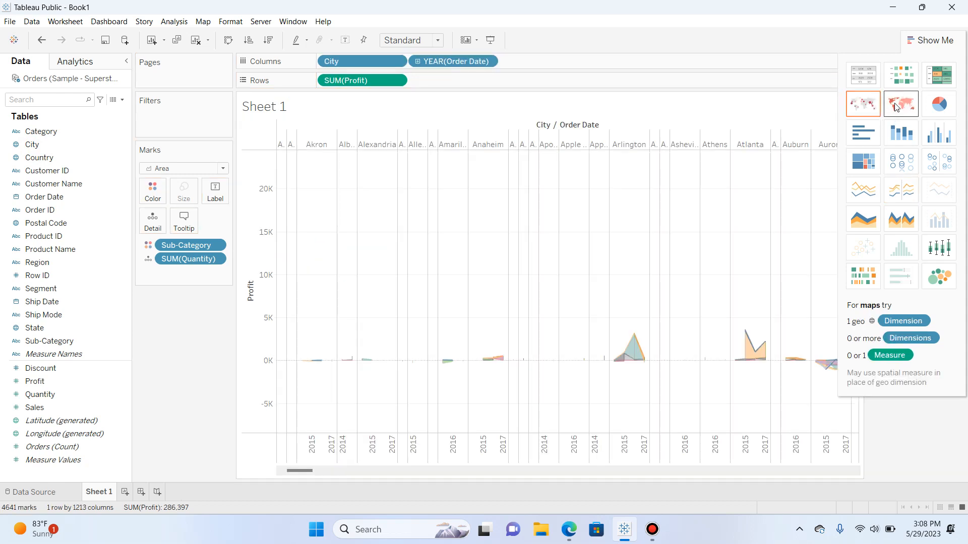
click(900, 107)
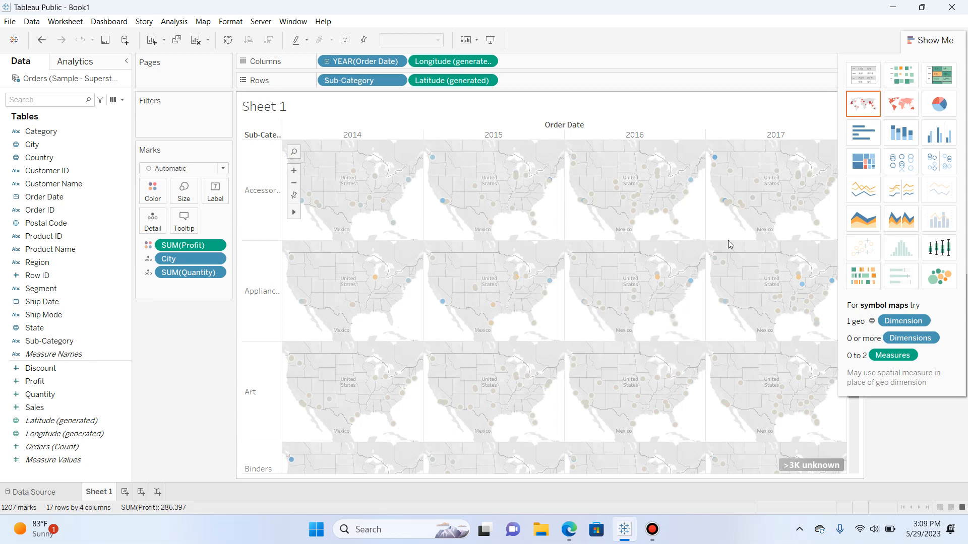
Convert the map to a heat map and set its mark type to Circle, then Pie.
click(901, 76)
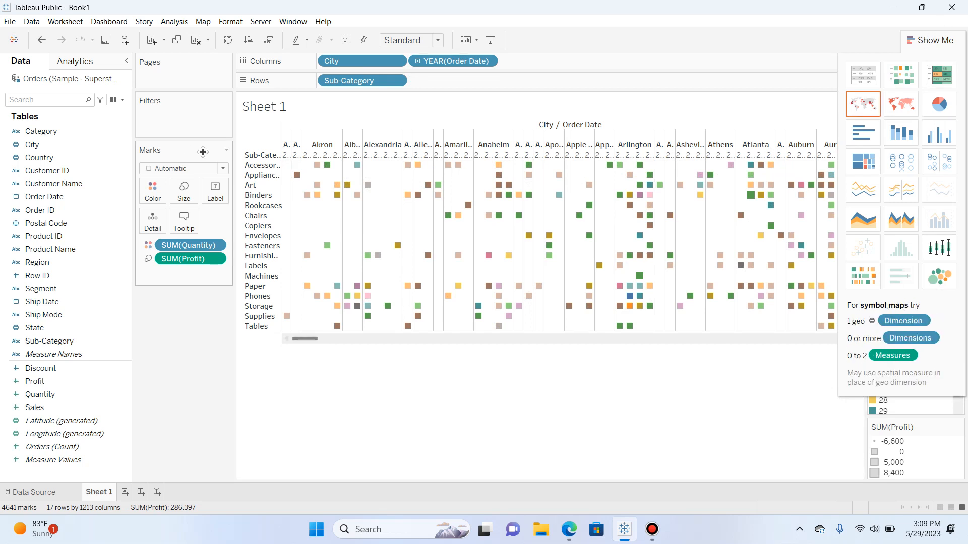
click(222, 169)
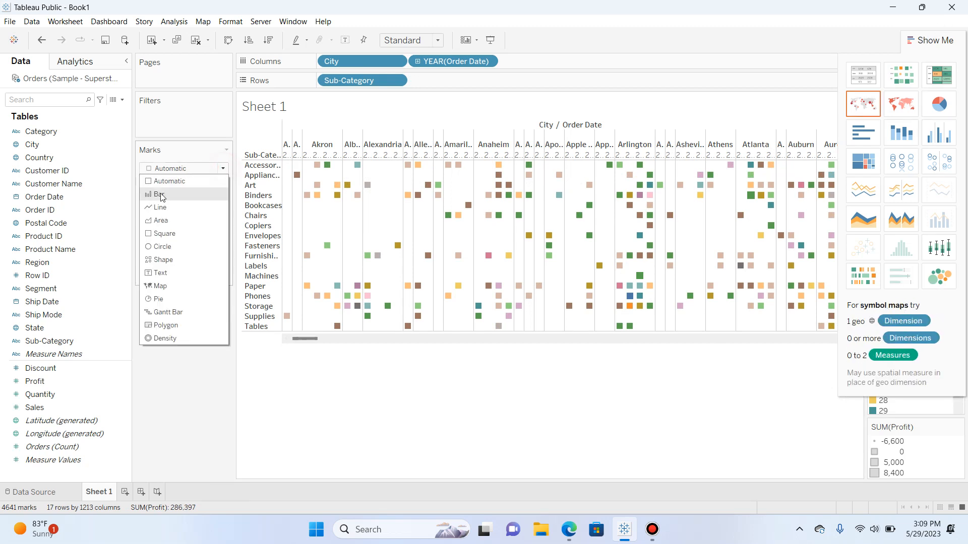
click(168, 247)
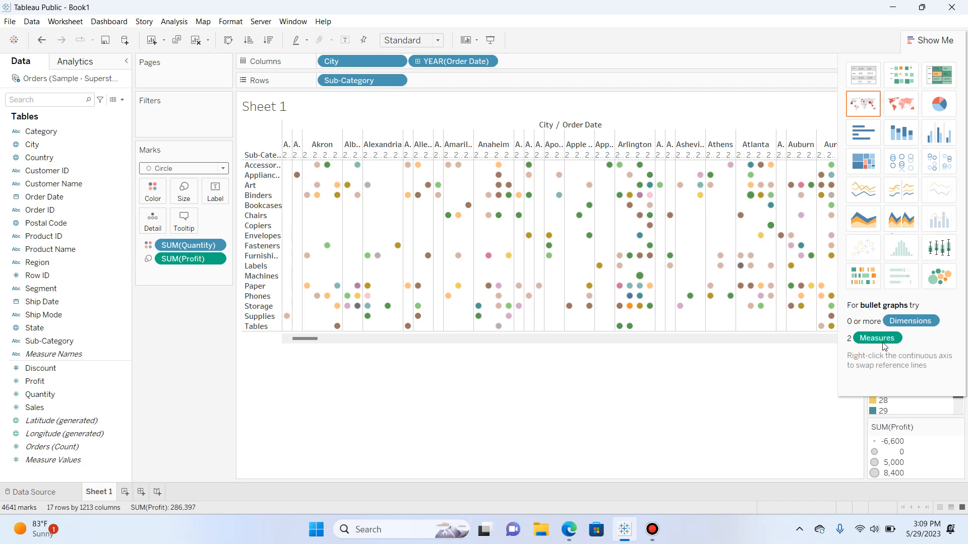
click(948, 41)
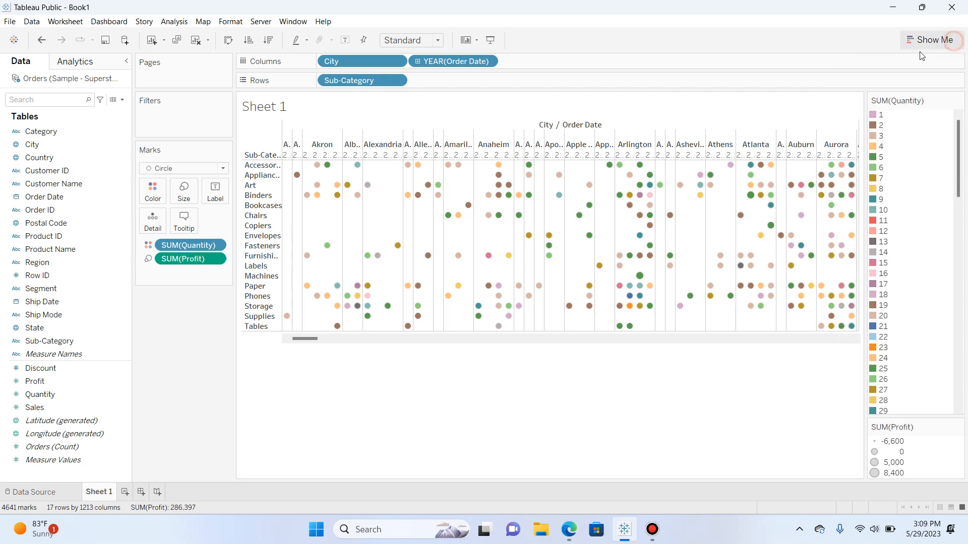
click(228, 168)
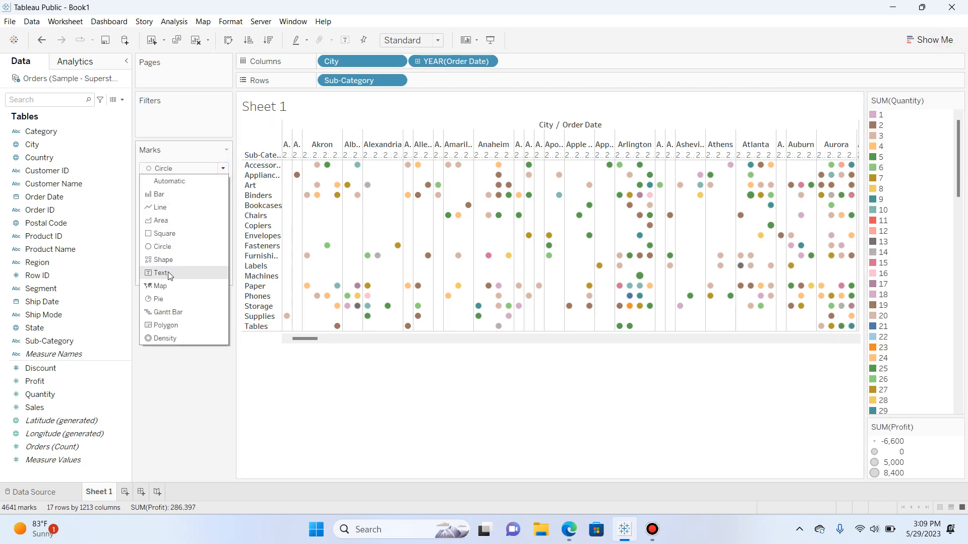
click(163, 299)
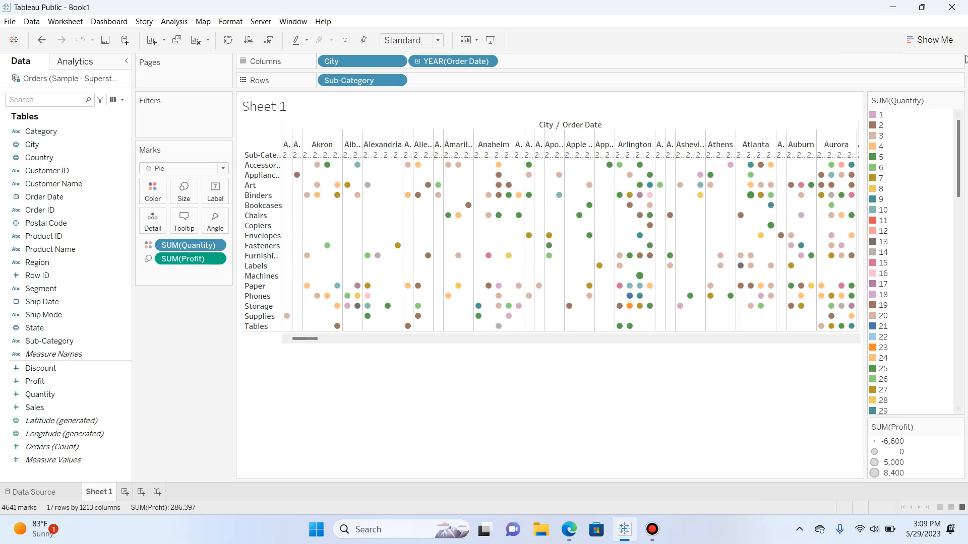
Display profit by Order Date year as a box-and-whisker plot.
click(936, 40)
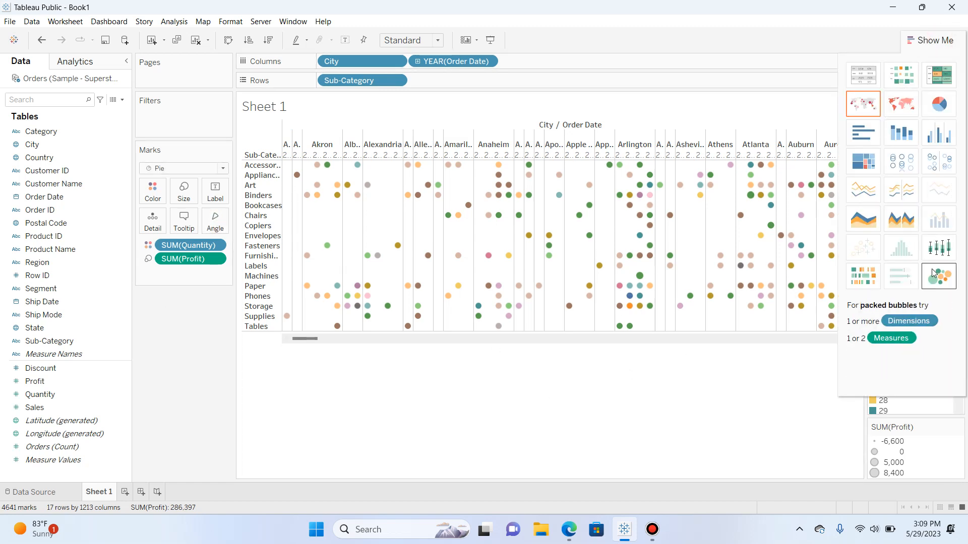
click(939, 248)
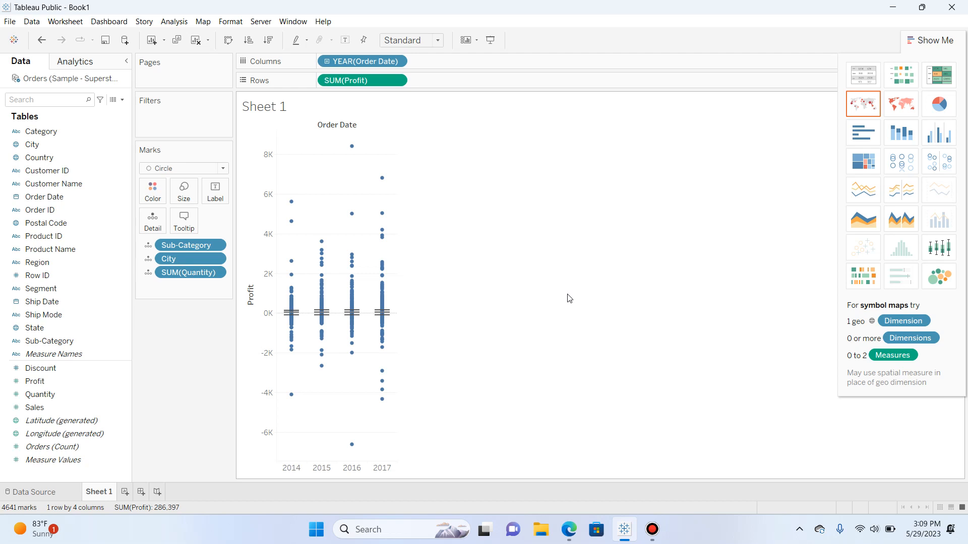
click(56, 211)
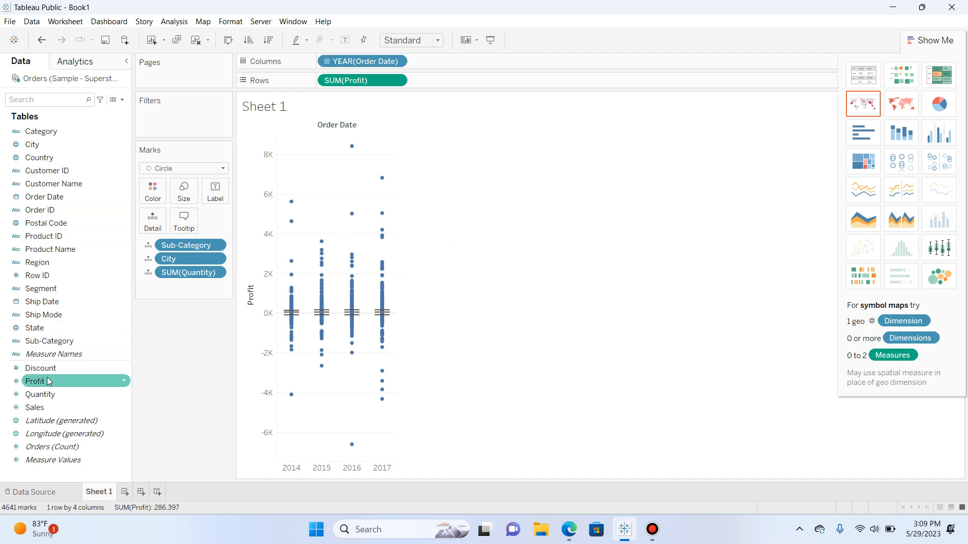
click(129, 370)
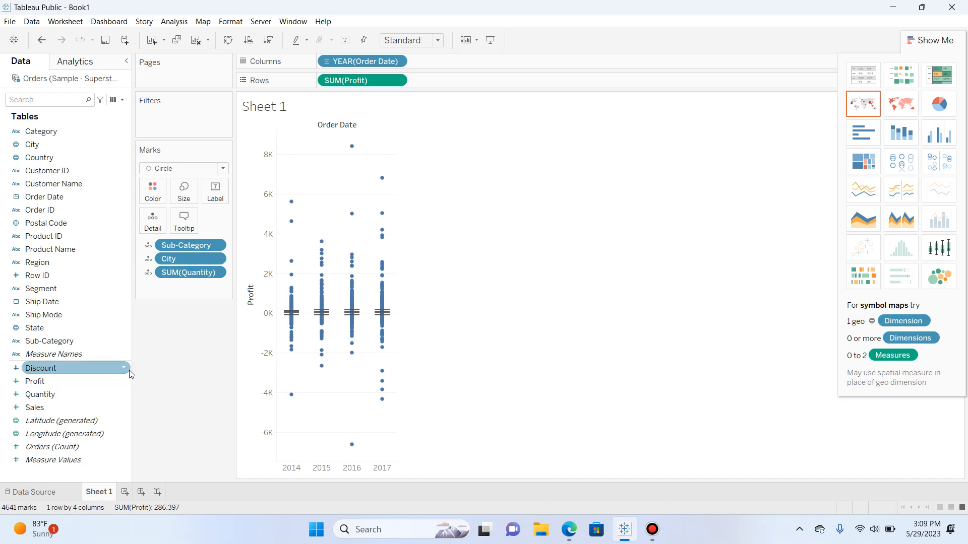